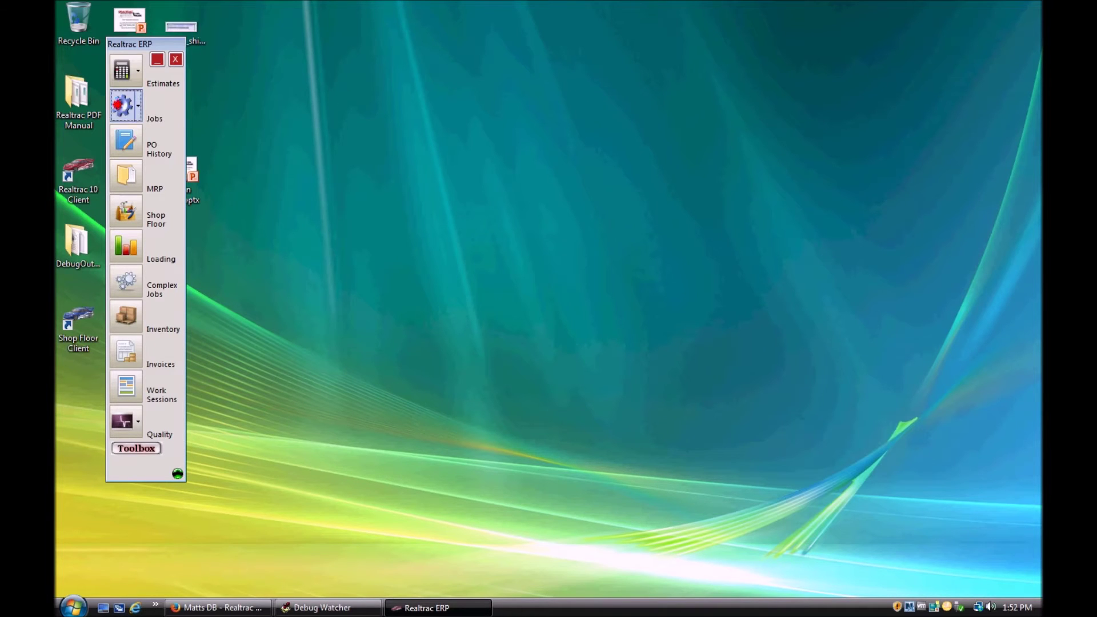
# Step: Open the Job Group list and preview image thumbnails for jobs 16J1623, 16J1641, 16J1633 and 16J1655
pyautogui.click(120, 104)
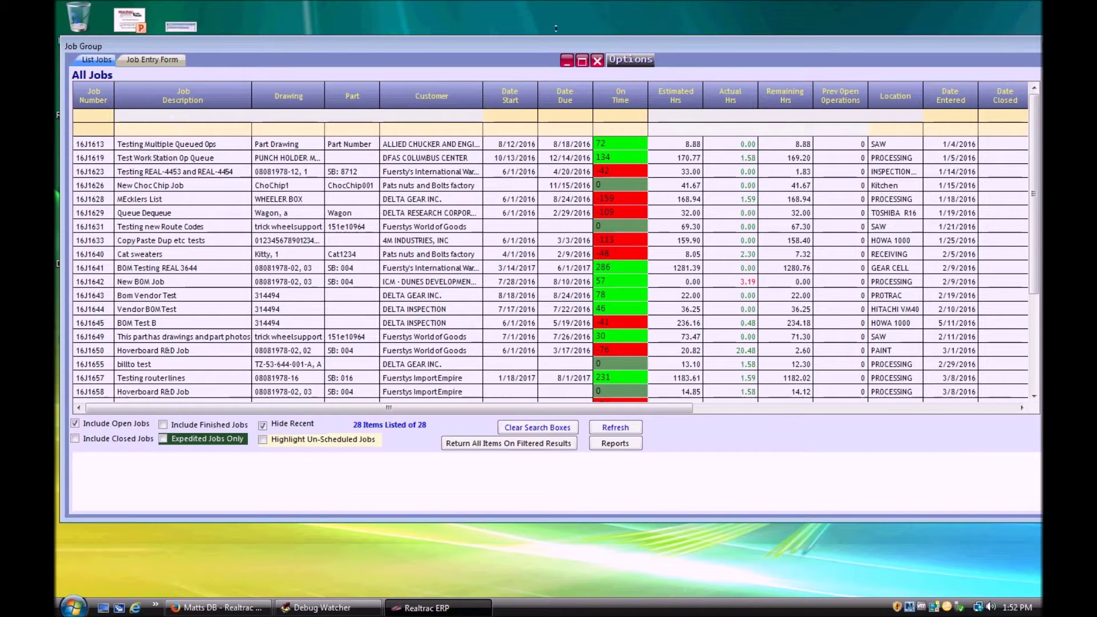
pyautogui.click(110, 176)
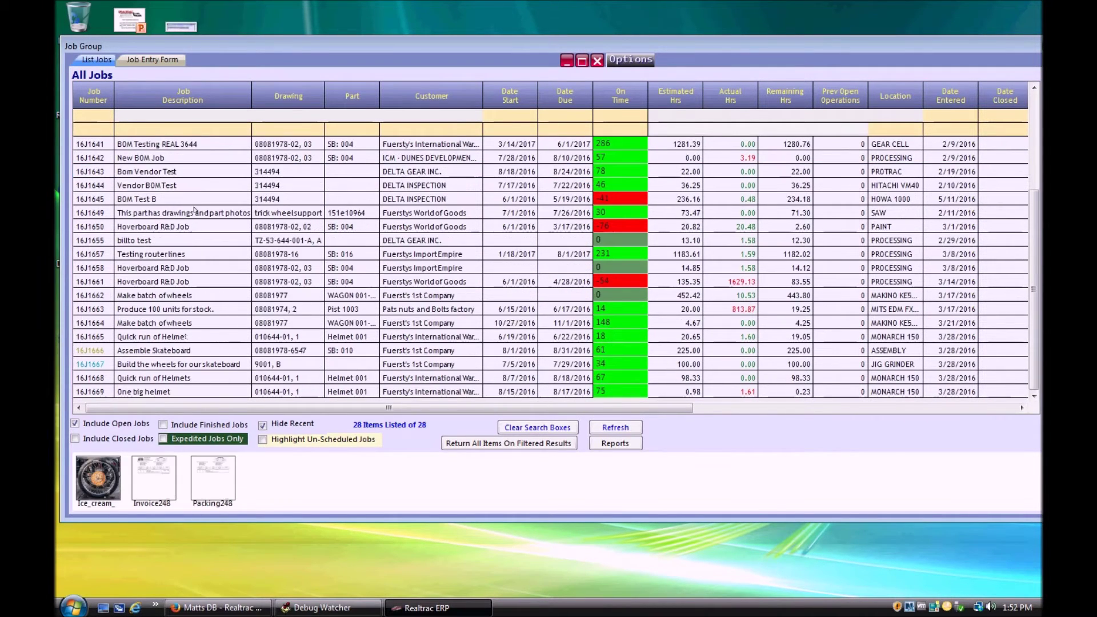
pyautogui.click(108, 268)
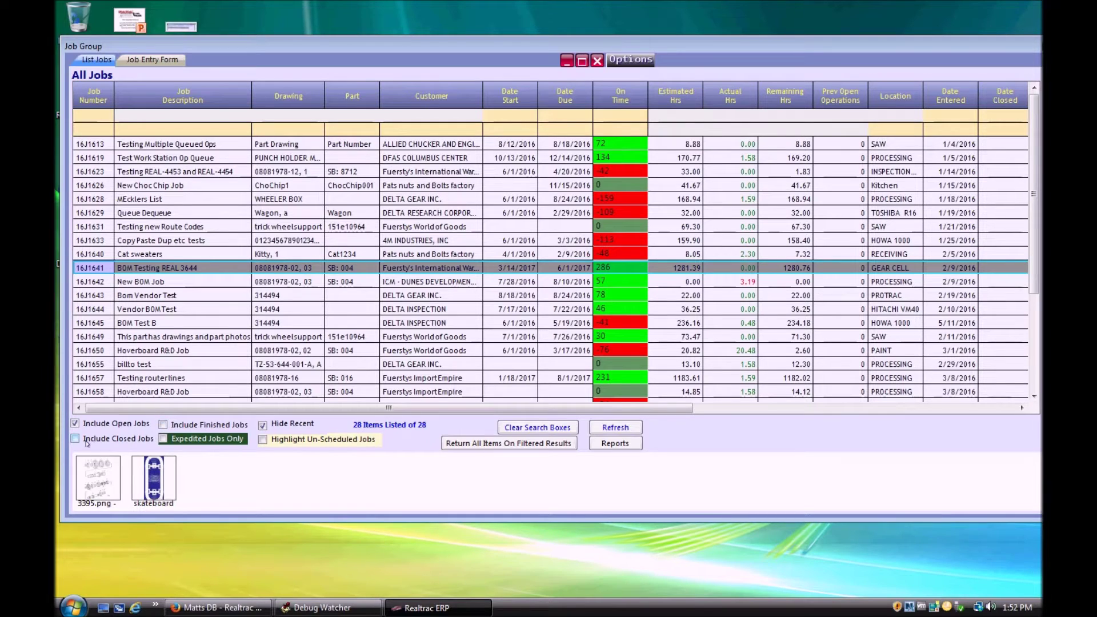
pyautogui.click(104, 252)
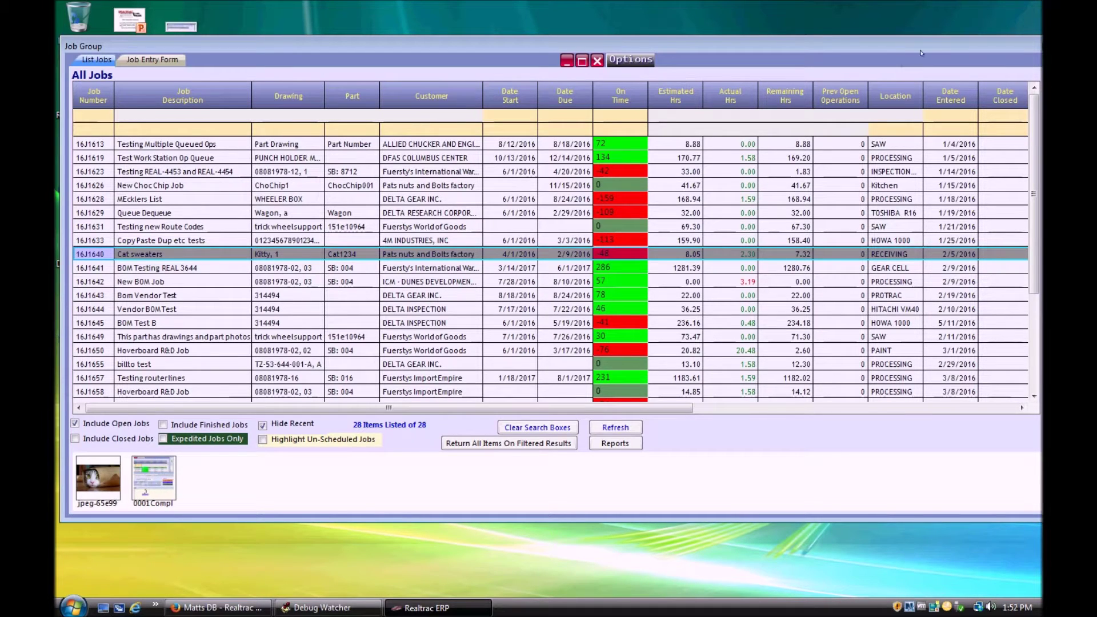
pyautogui.click(88, 240)
pyautogui.click(88, 267)
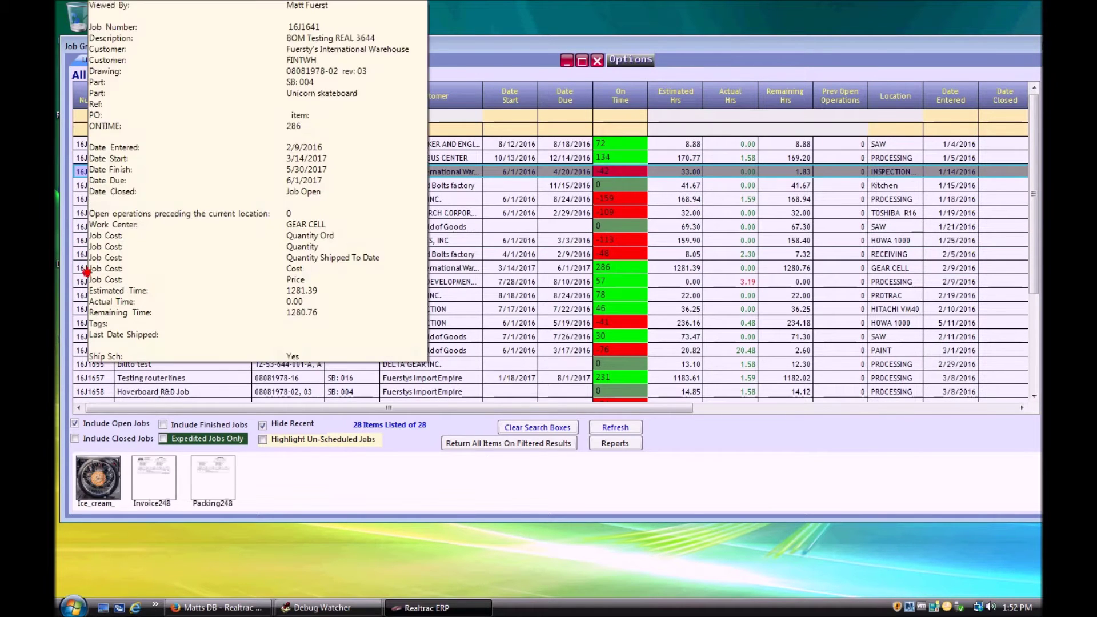
pyautogui.click(90, 364)
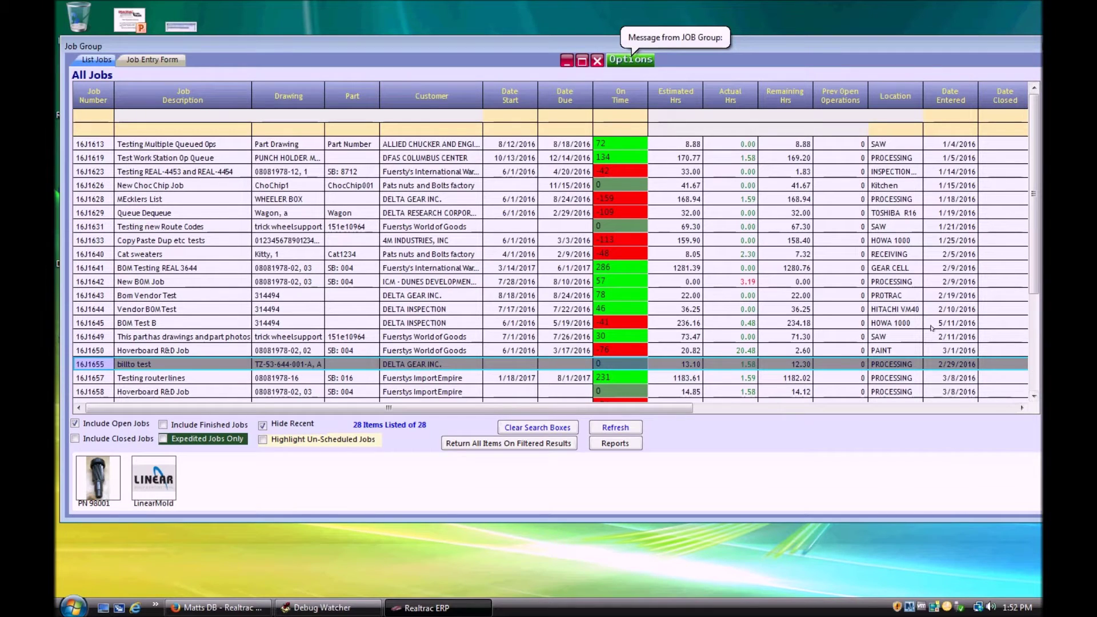
pyautogui.click(896, 128)
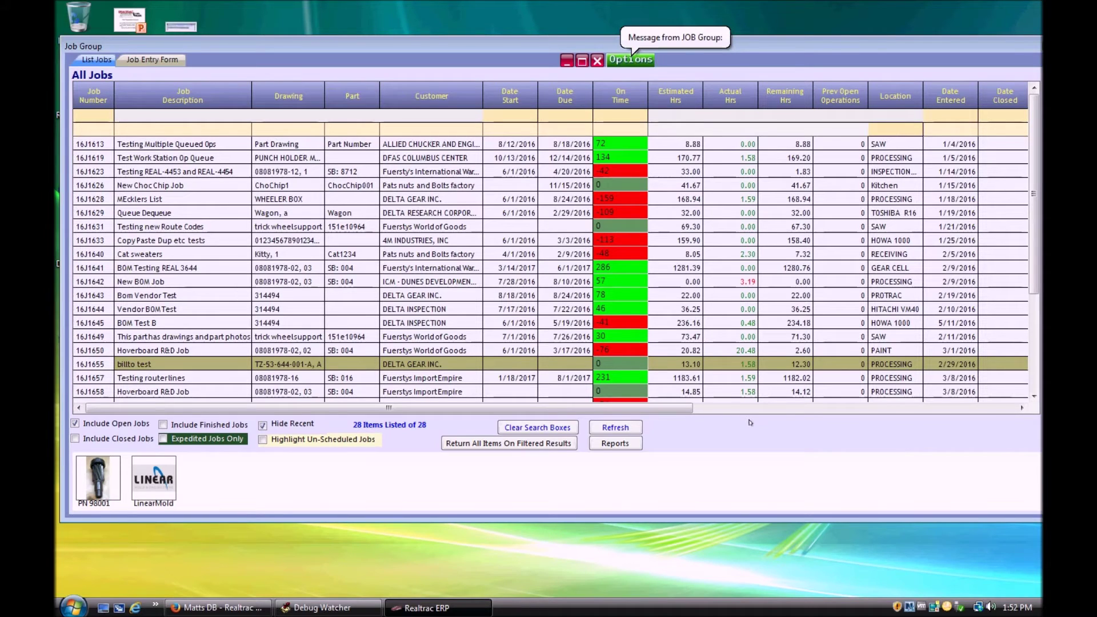
# Step: Filter the job list to Location SAW, then close the Job Group window
pyautogui.write('saw')
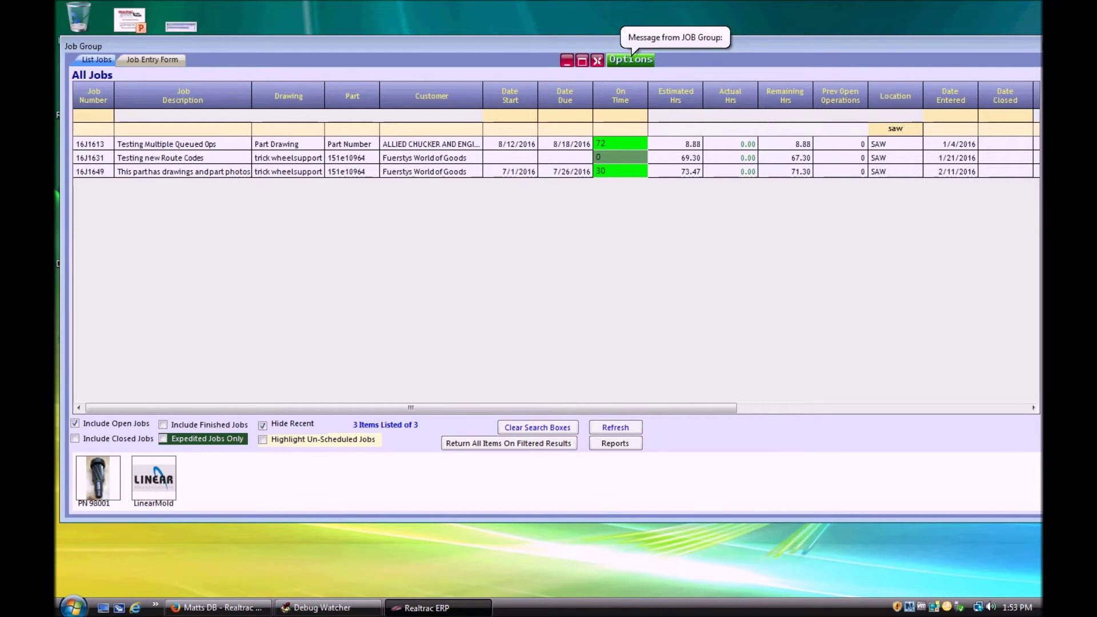
pyautogui.click(597, 60)
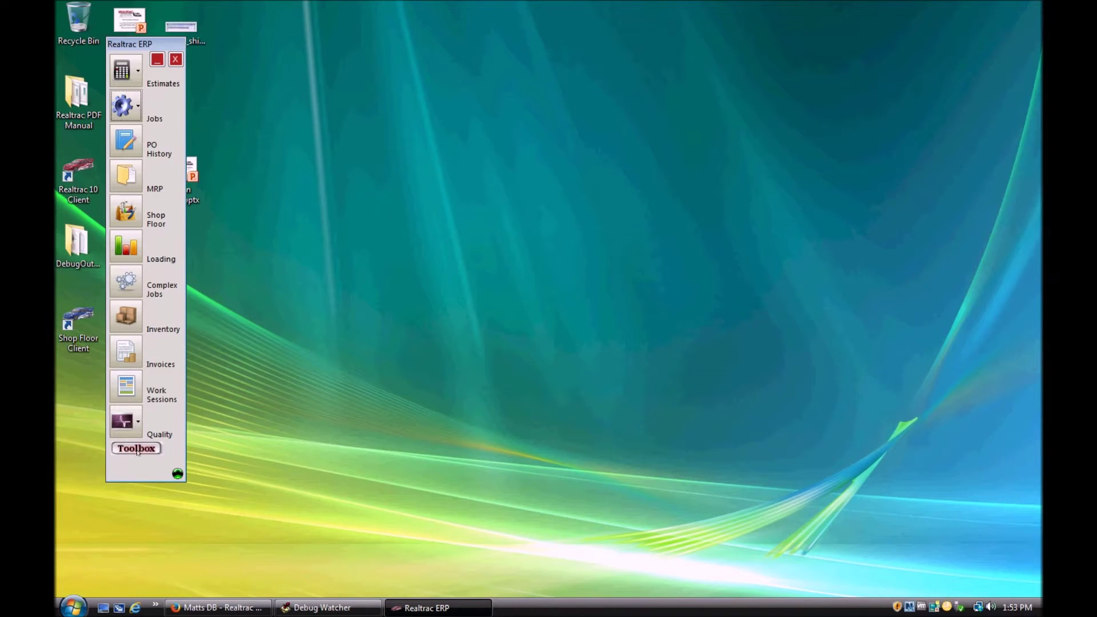
# Step: Open Open Job Status from the Toolbox and raise Image Row Height to 160
pyautogui.click(138, 449)
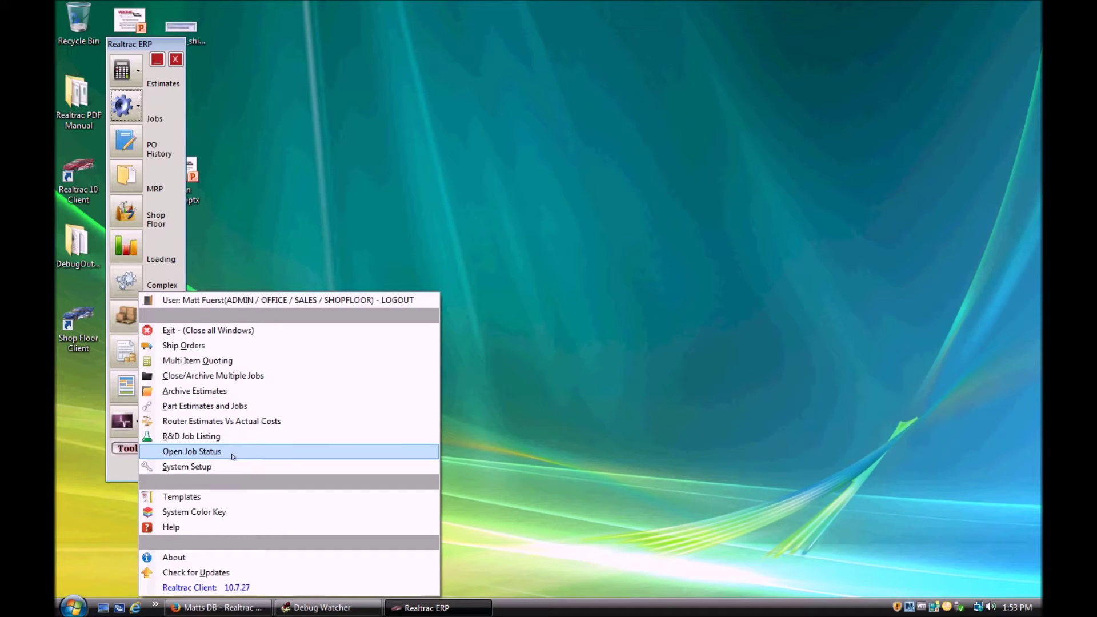
pyautogui.click(232, 454)
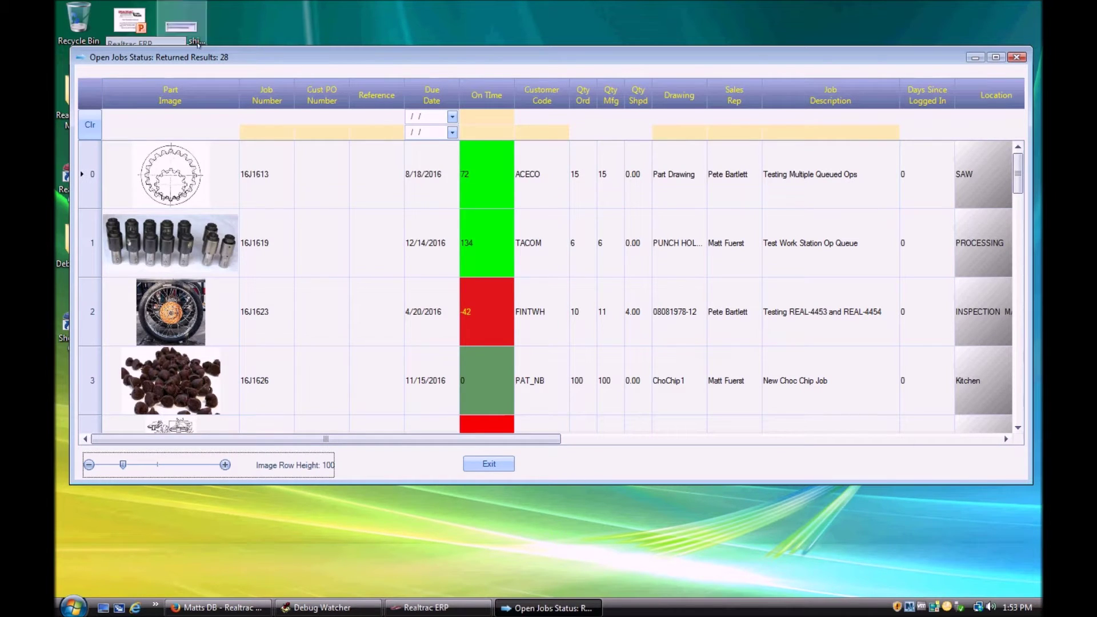
pyautogui.click(225, 466)
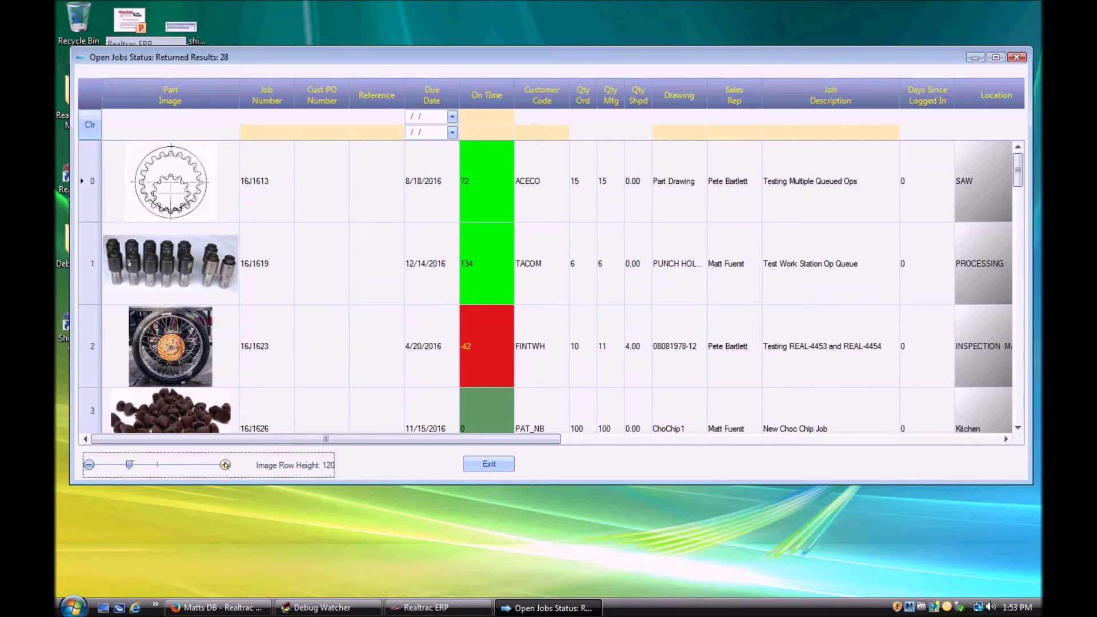
pyautogui.click(225, 466)
pyautogui.click(225, 466)
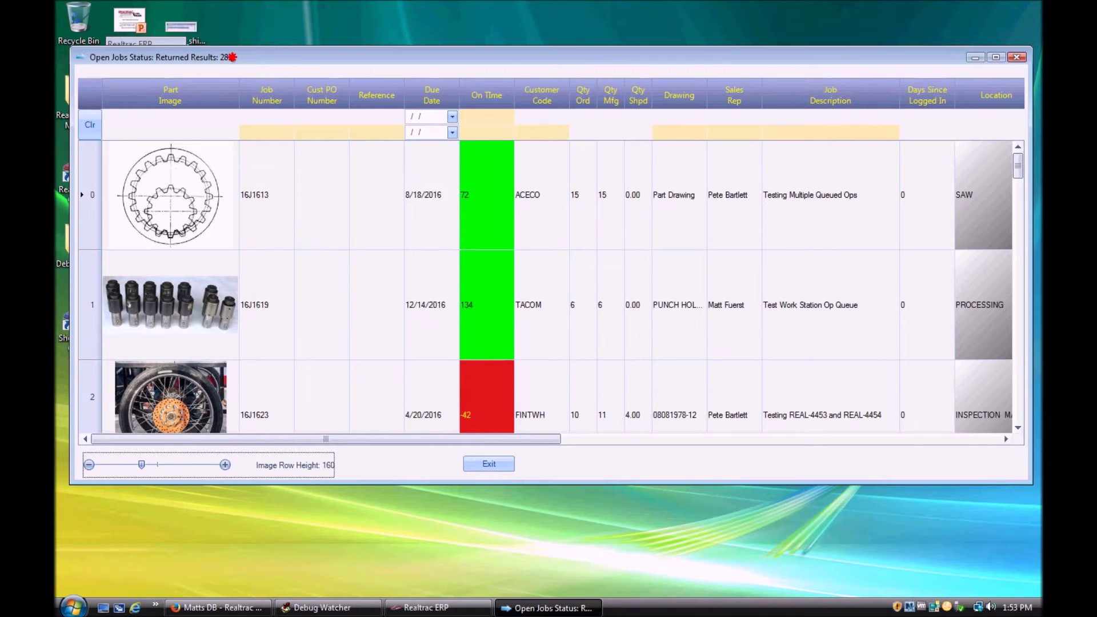
# Step: Sort the Open Jobs Status grid by On Time, running from 286 down to -109
pyautogui.scroll(-1, 186, 181)
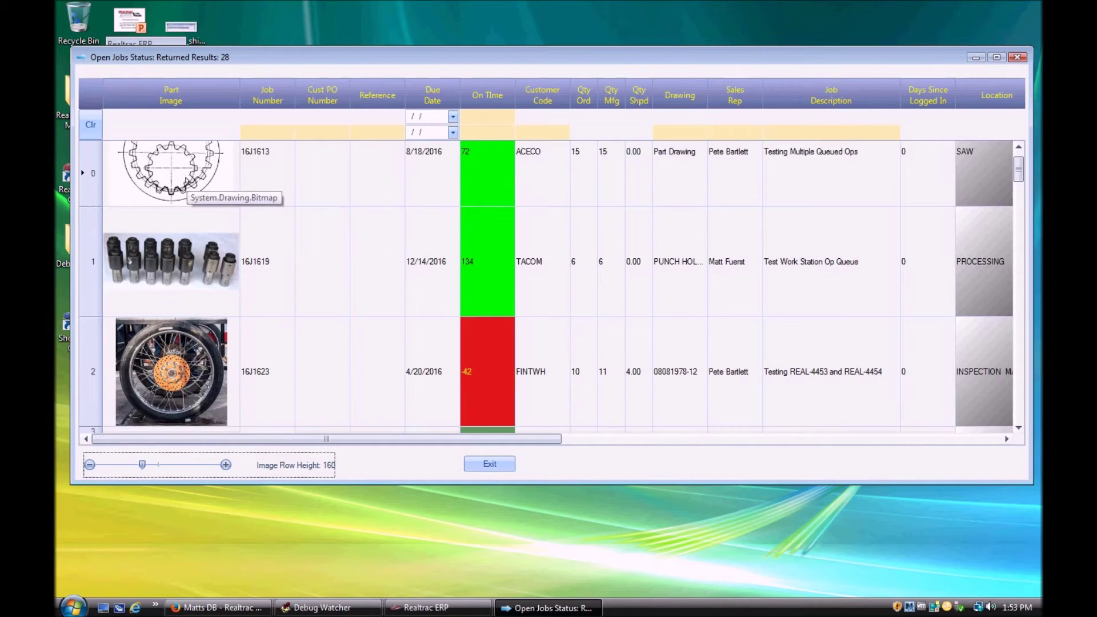
pyautogui.scroll(1, 194, 261)
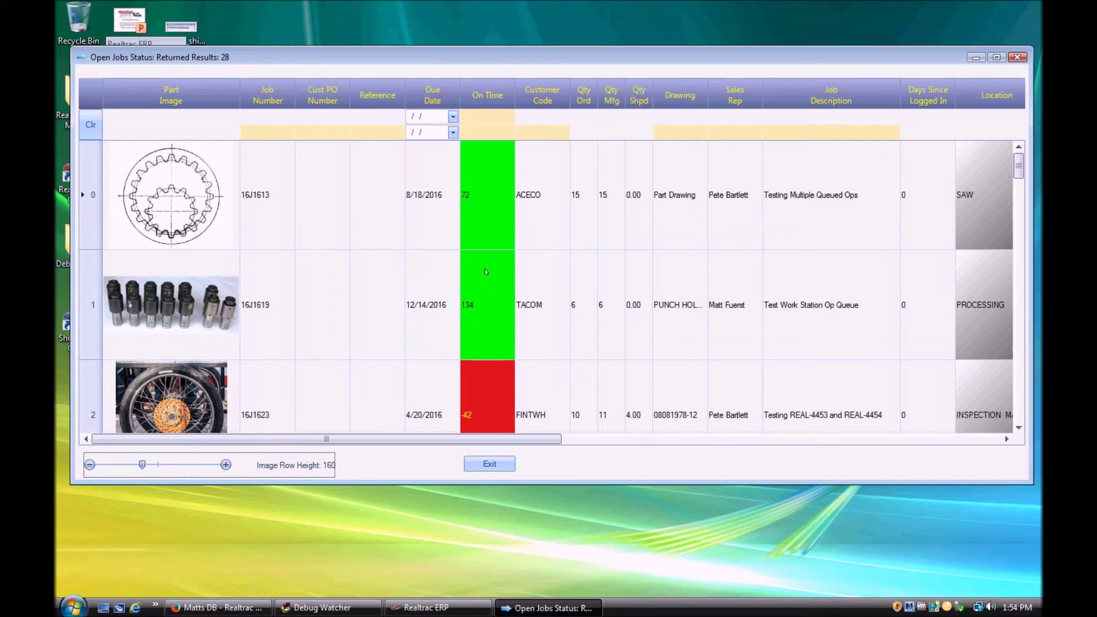
pyautogui.scroll(-2, 484, 318)
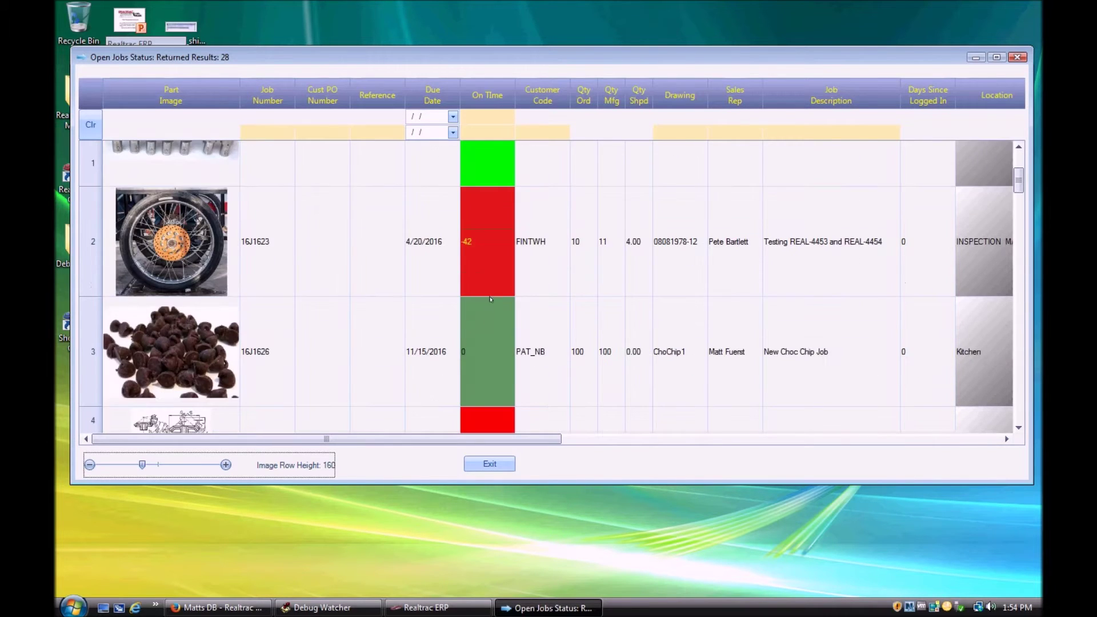
pyautogui.scroll(2, 491, 297)
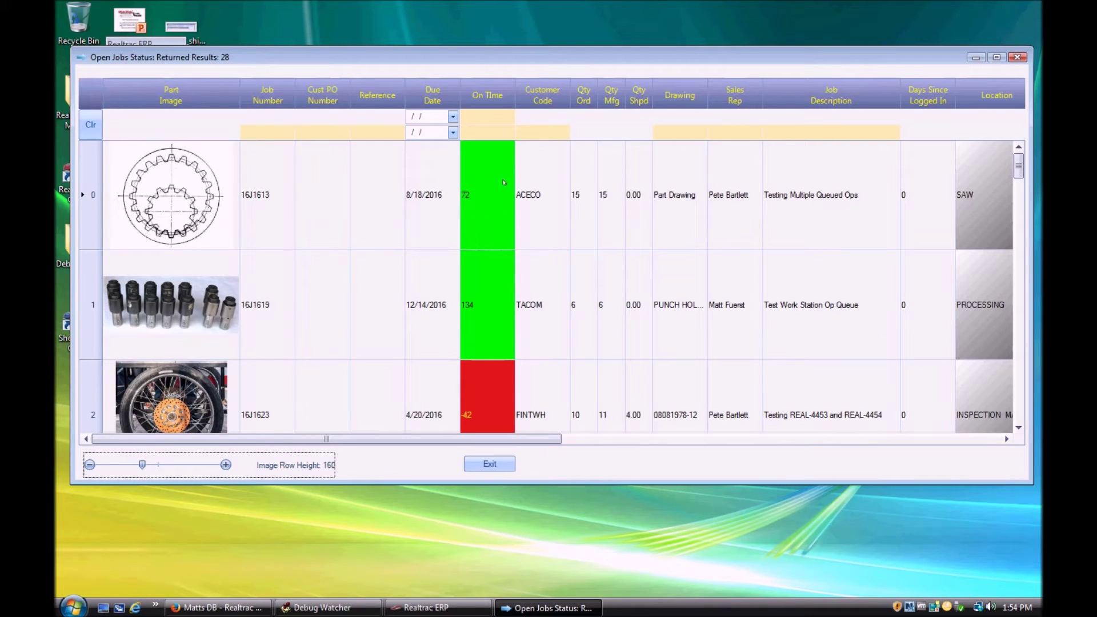
pyautogui.click(488, 92)
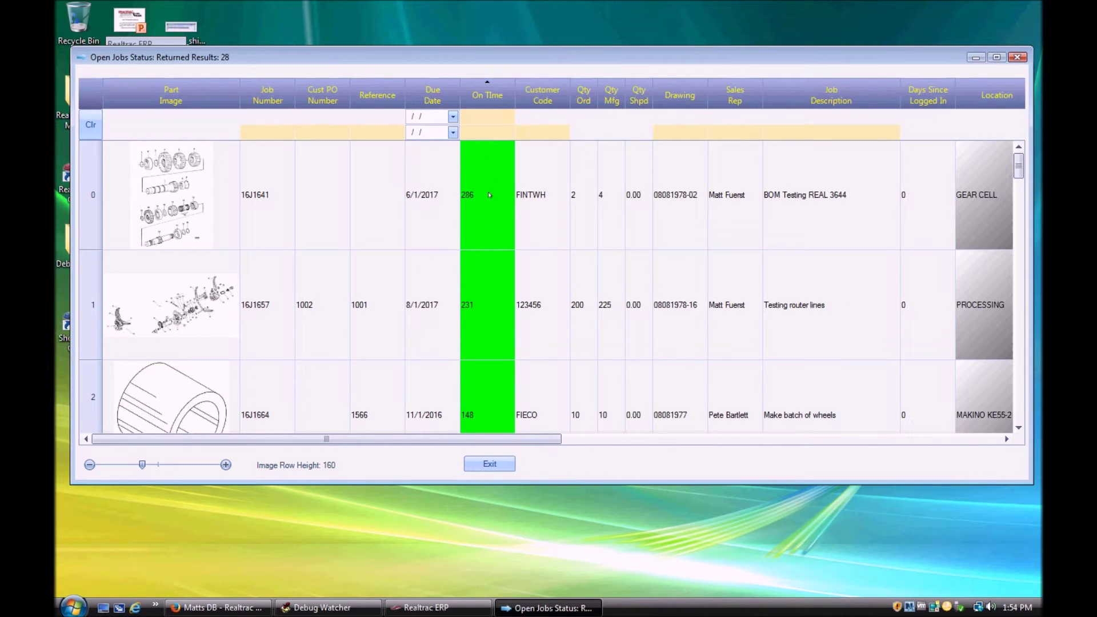
pyautogui.scroll(-10, 494, 189)
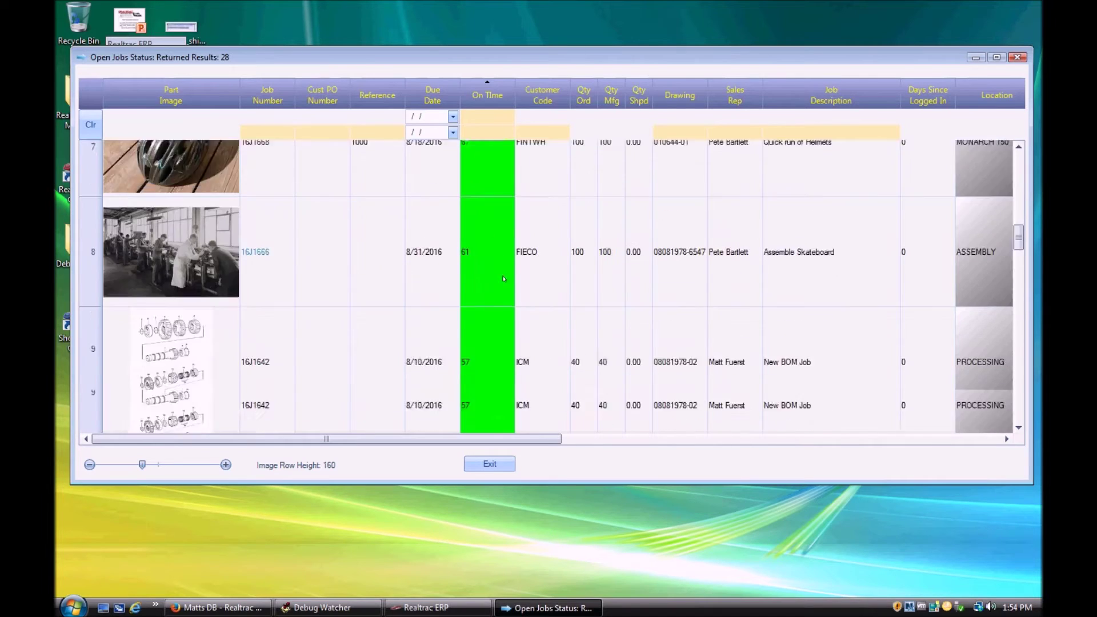
pyautogui.scroll(-15, 487, 309)
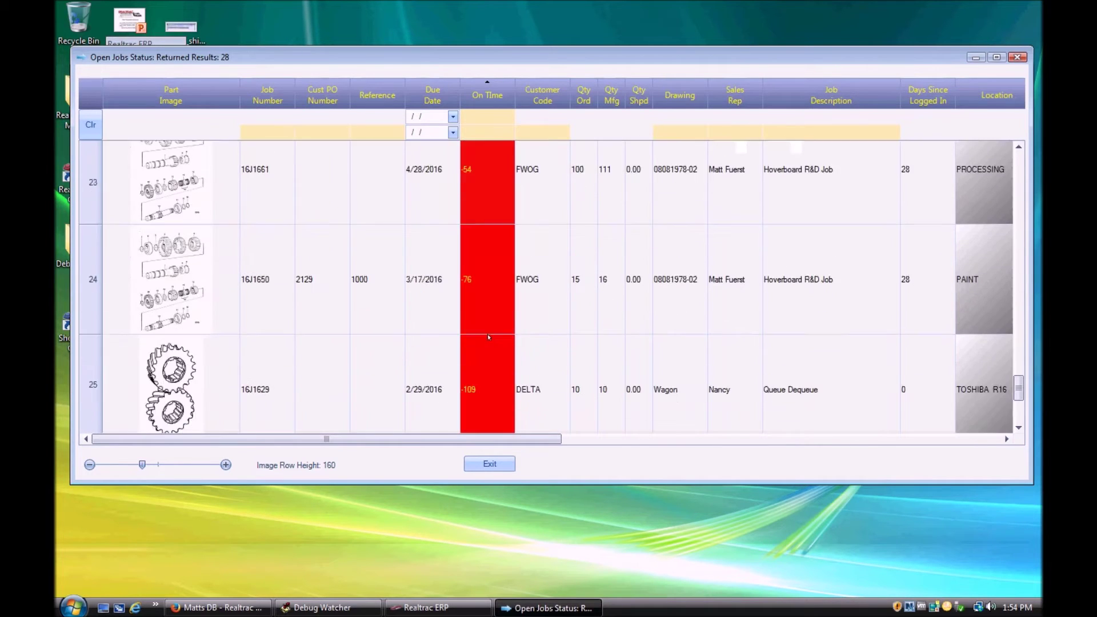
pyautogui.scroll(20, 486, 338)
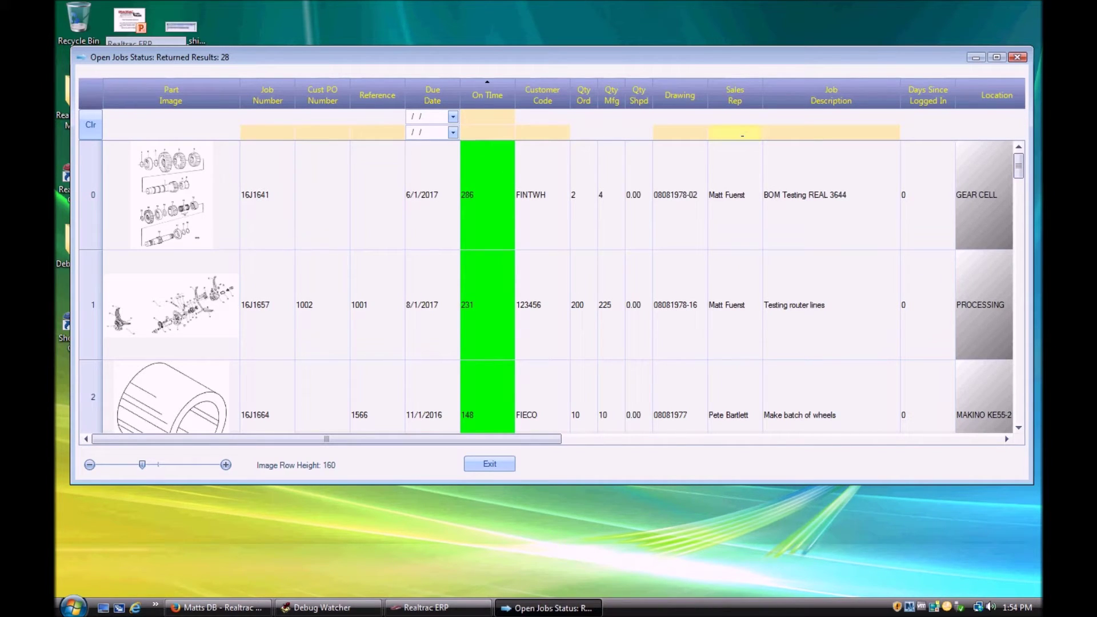
# Step: Filter jobs by a sales rep's name, clear the filter, then sort all jobs by job number
pyautogui.write('Pet')
pyautogui.write('te')
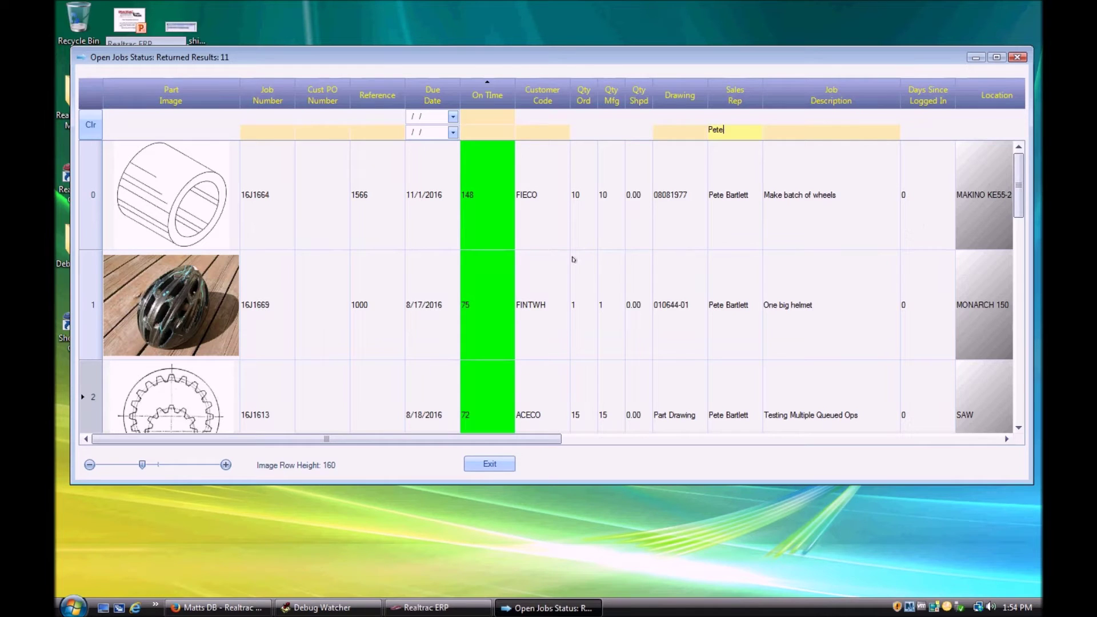
pyautogui.moveTo(1019, 179)
pyautogui.mouseDown()
pyautogui.moveTo(1015, 416)
pyautogui.moveTo(1028, 172)
pyautogui.mouseUp()
pyautogui.click(90, 123)
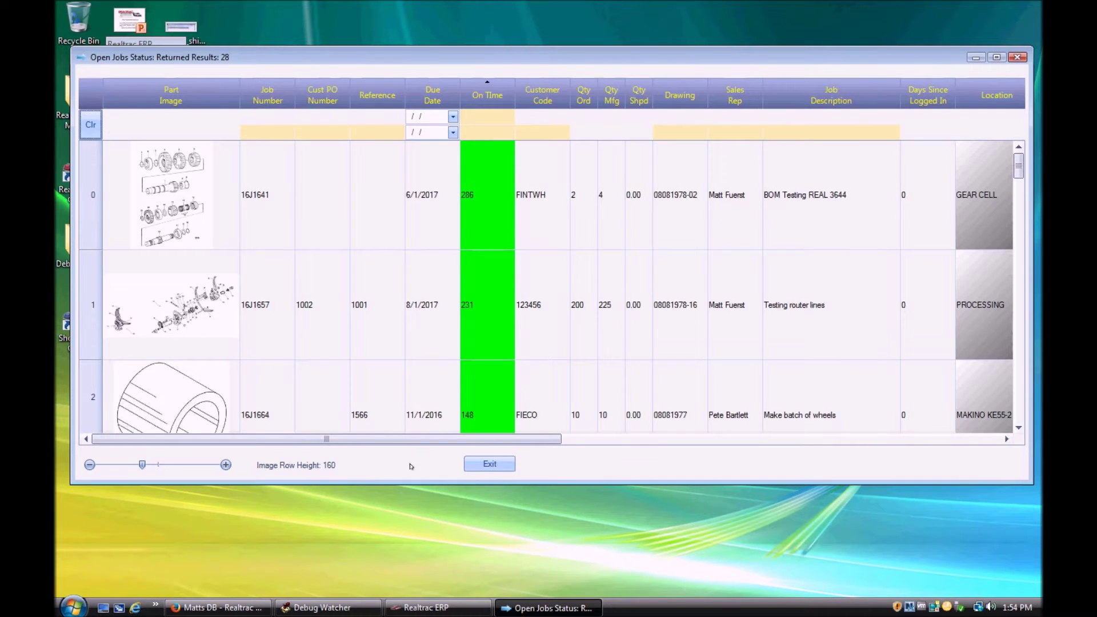
pyautogui.moveTo(505, 437); pyautogui.dragTo(179, 378)
pyautogui.click(267, 90)
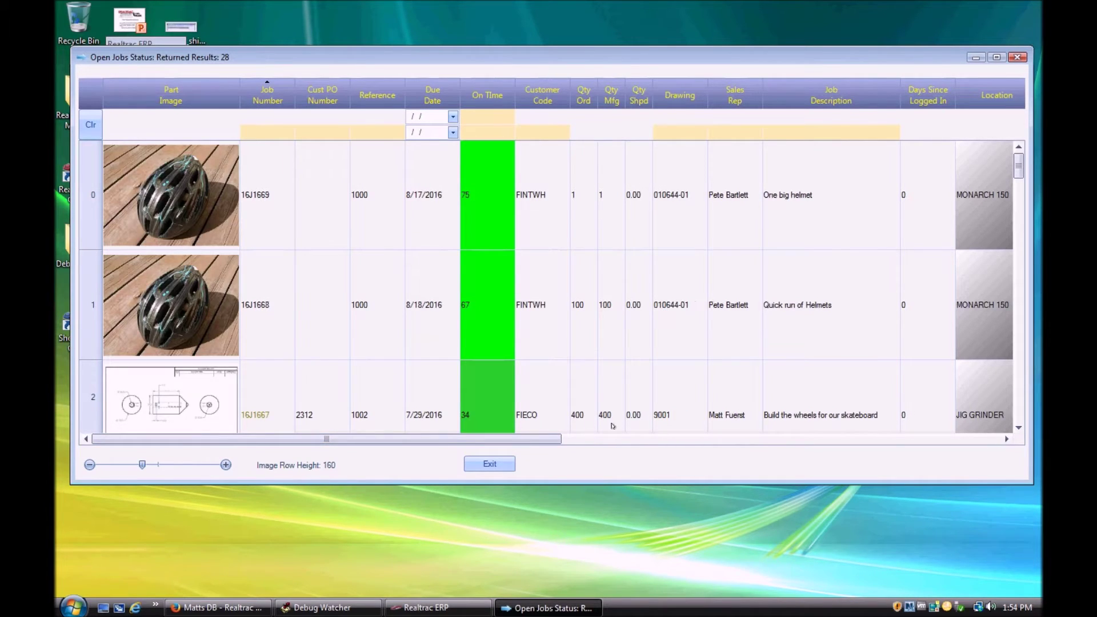
# Step: Select job 16J1649 and reveal its Next Location columns: 2 DAY SERVICE, then ASSEMBLY
pyautogui.moveTo(546, 441); pyautogui.dragTo(257, 416)
pyautogui.scroll(-3, 411, 343)
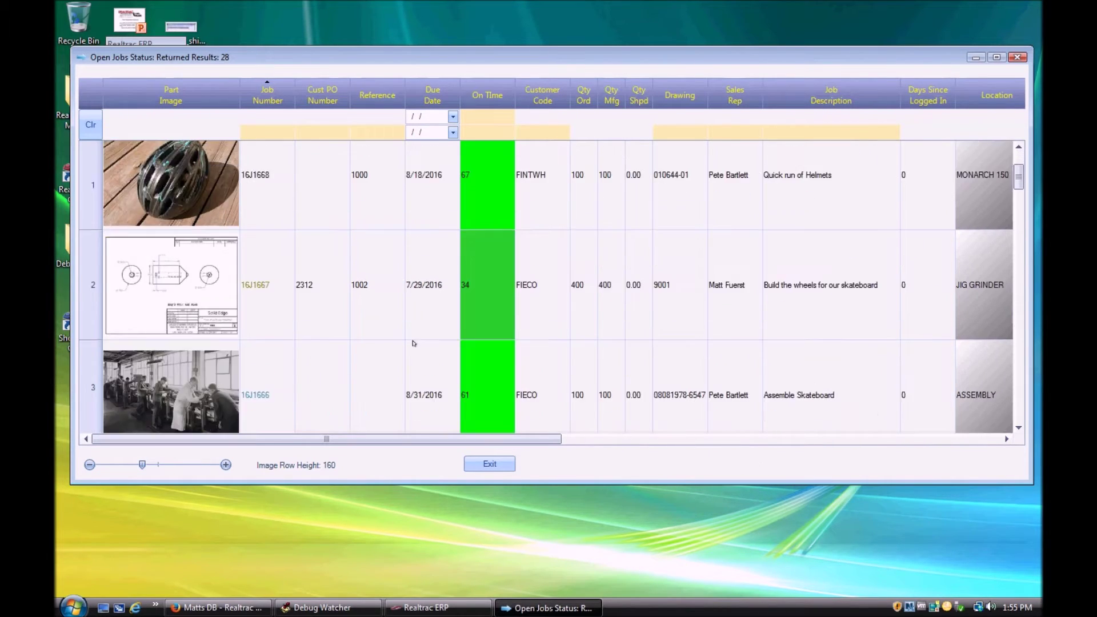
pyautogui.scroll(-8, 365, 372)
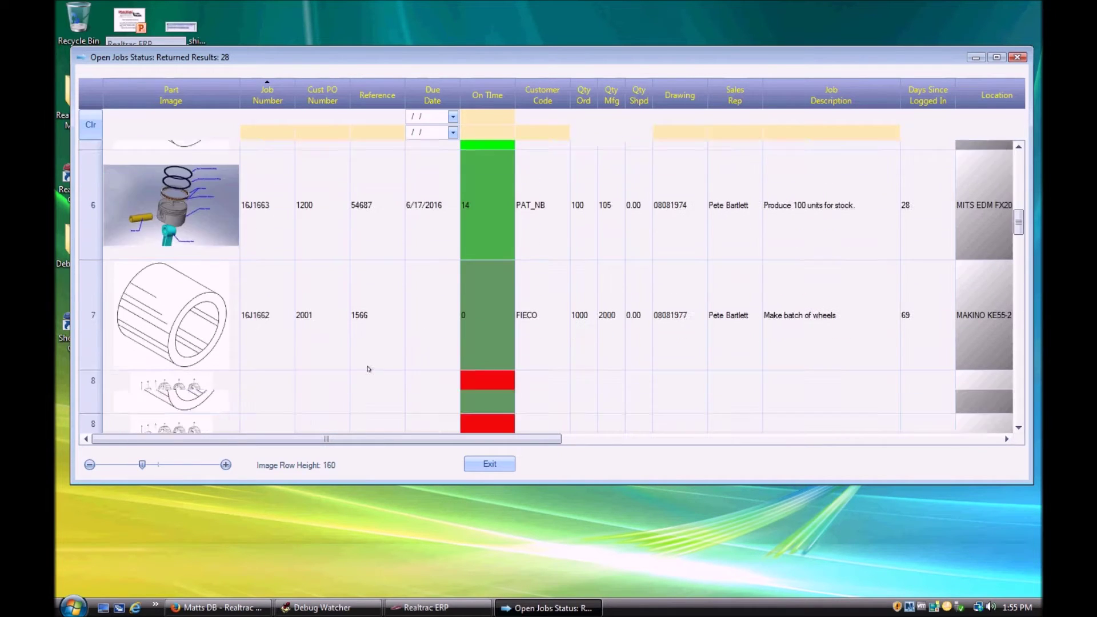
pyautogui.scroll(-4, 360, 337)
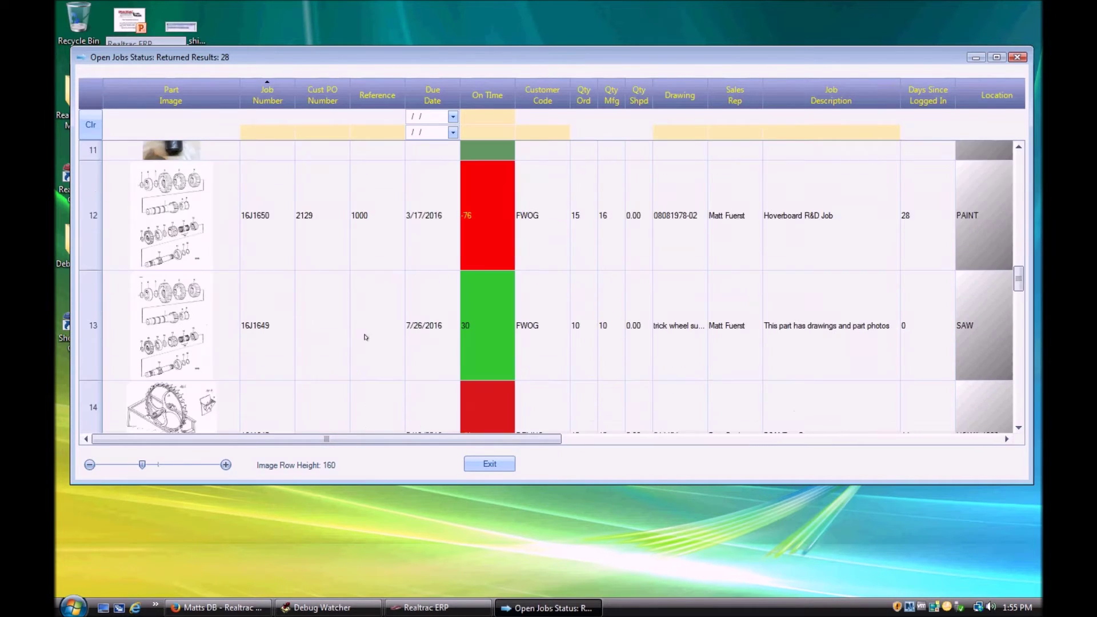
pyautogui.scroll(-3, 268, 352)
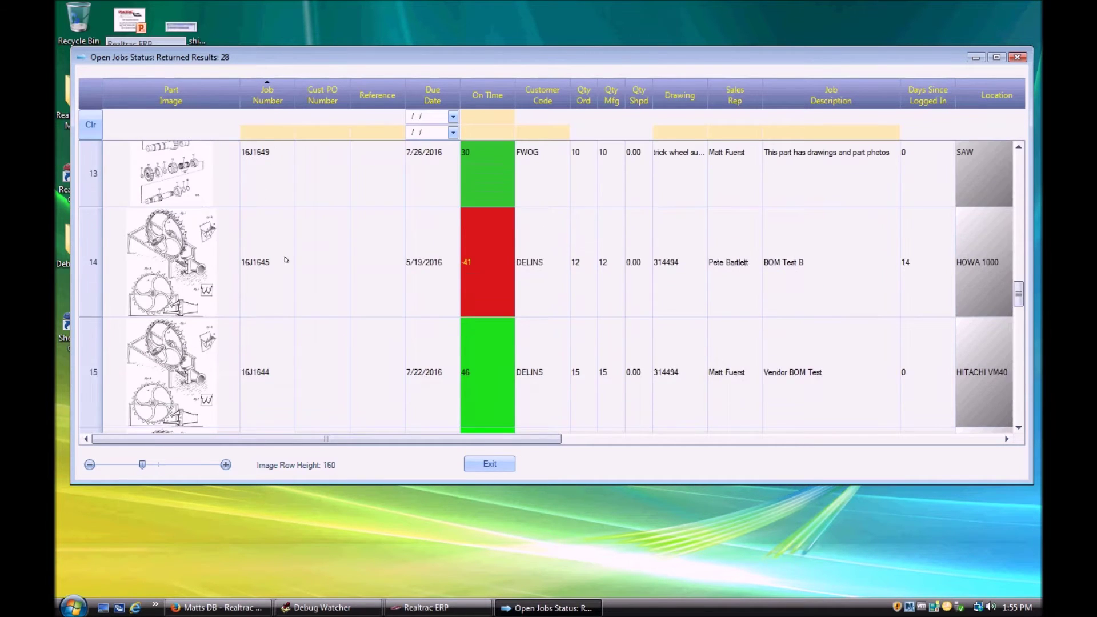
pyautogui.scroll(1, 285, 259)
pyautogui.click(201, 258)
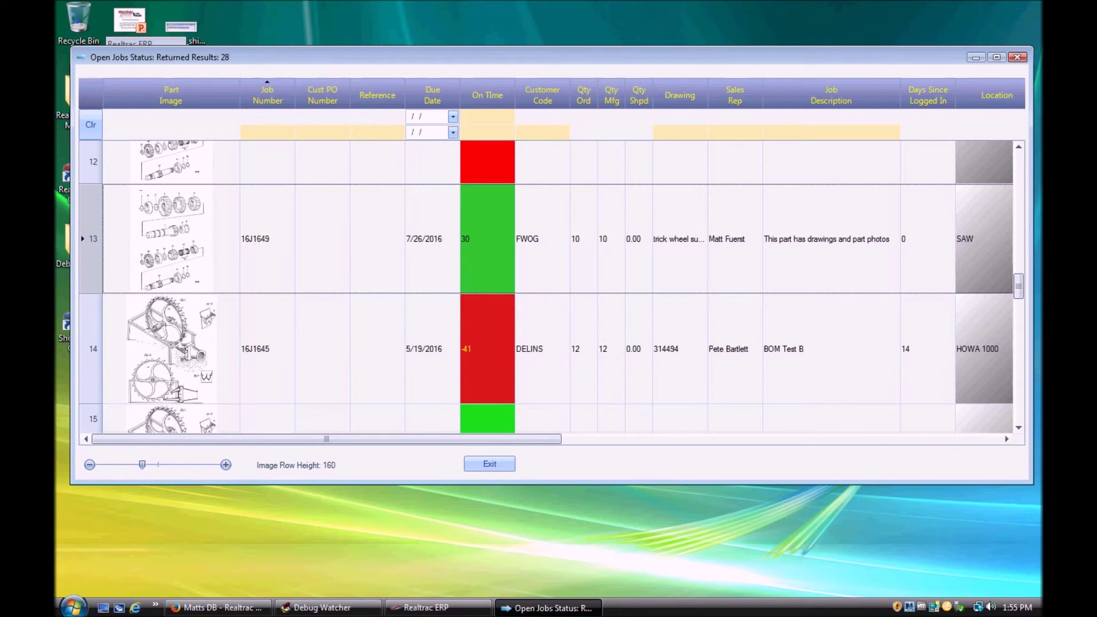
pyautogui.moveTo(493, 438); pyautogui.dragTo(643, 439)
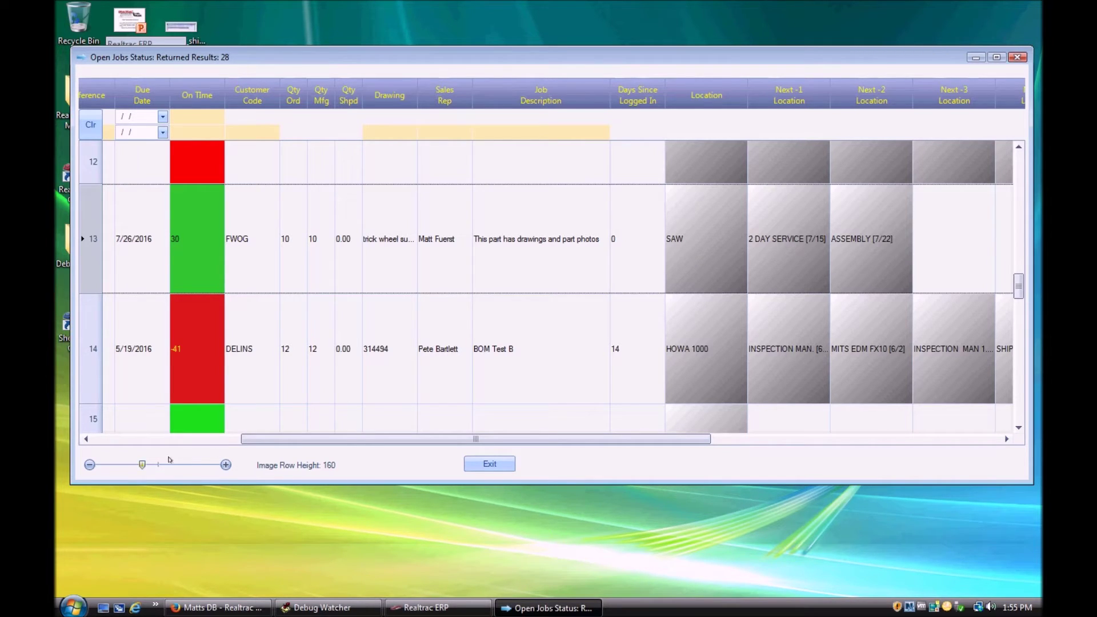
pyautogui.click(178, 439)
pyautogui.moveTo(182, 440); pyautogui.dragTo(469, 452)
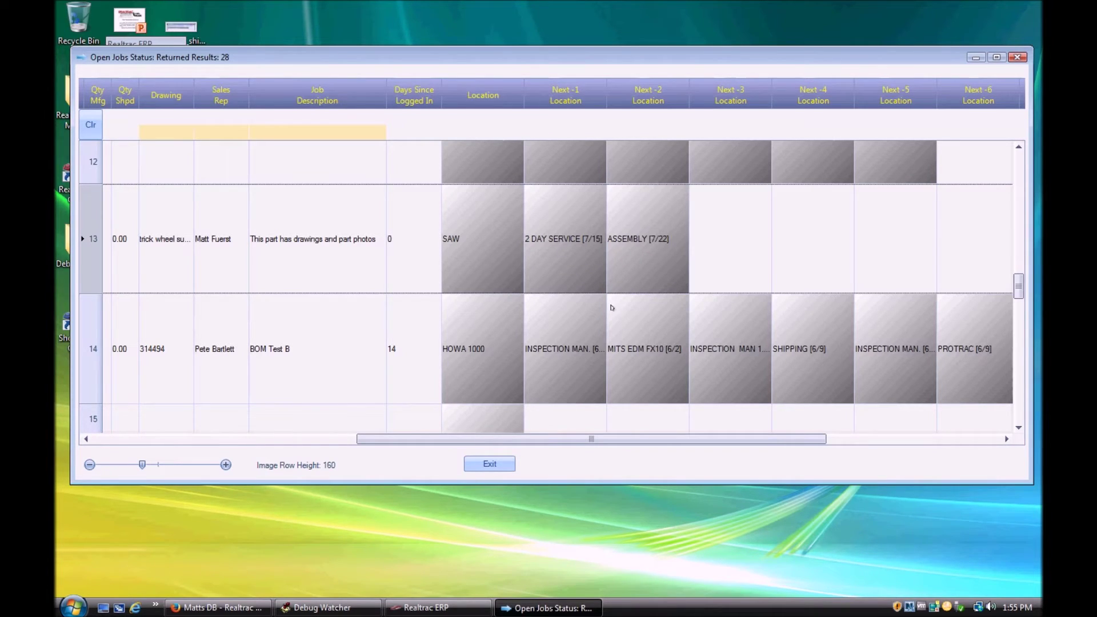
pyautogui.scroll(-2, 611, 308)
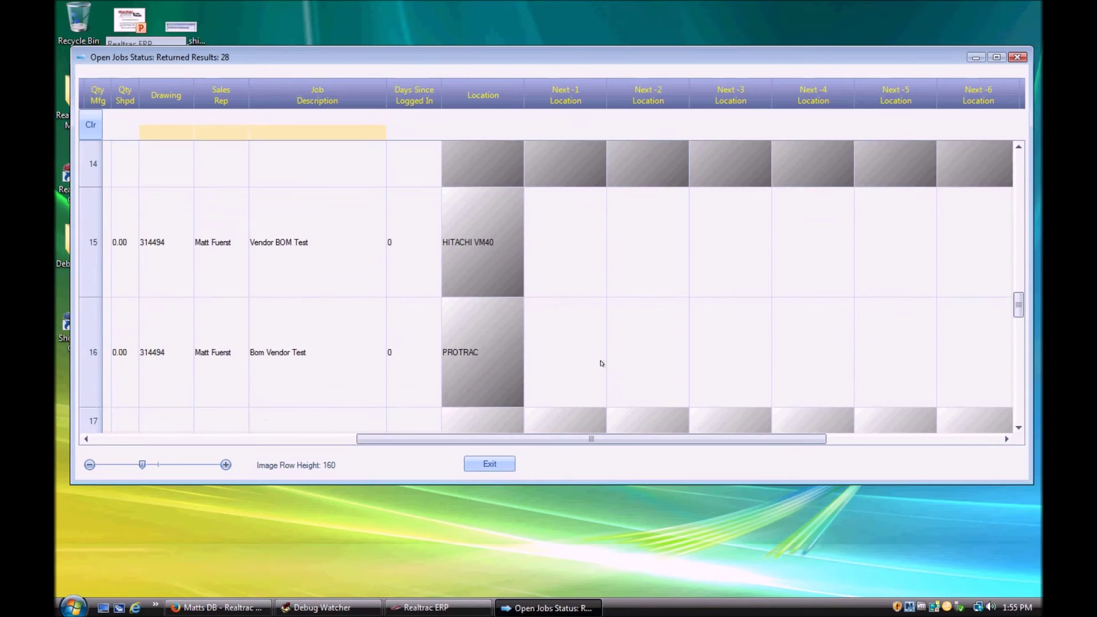
pyautogui.scroll(-2, 601, 363)
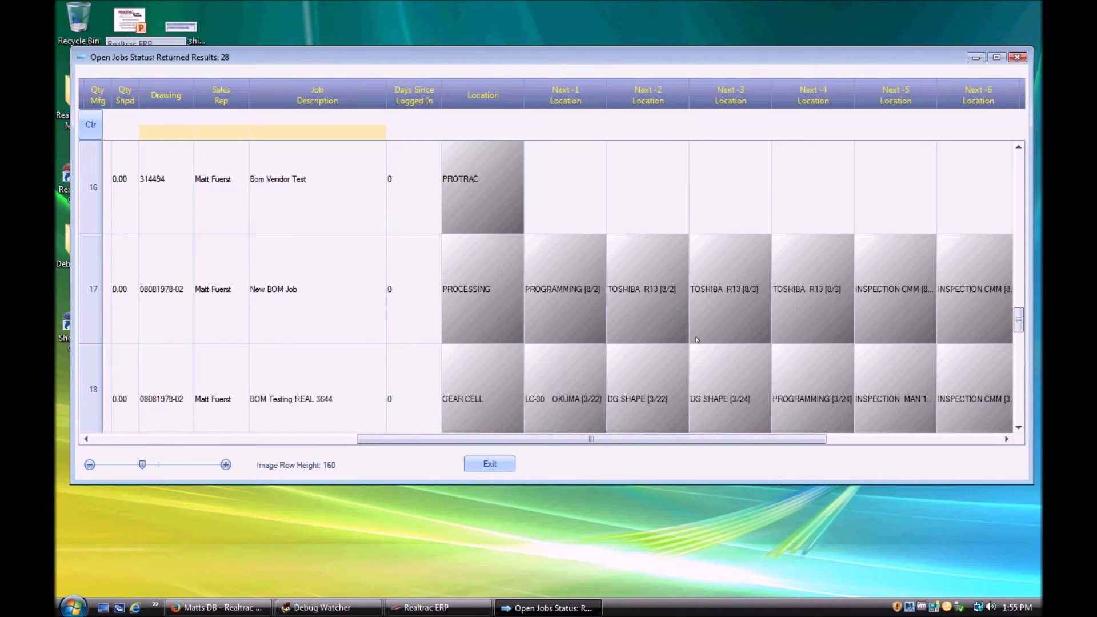
pyautogui.scroll(-1, 574, 393)
pyautogui.scroll(-1, 584, 348)
pyautogui.scroll(6, 575, 340)
pyautogui.scroll(3, 570, 333)
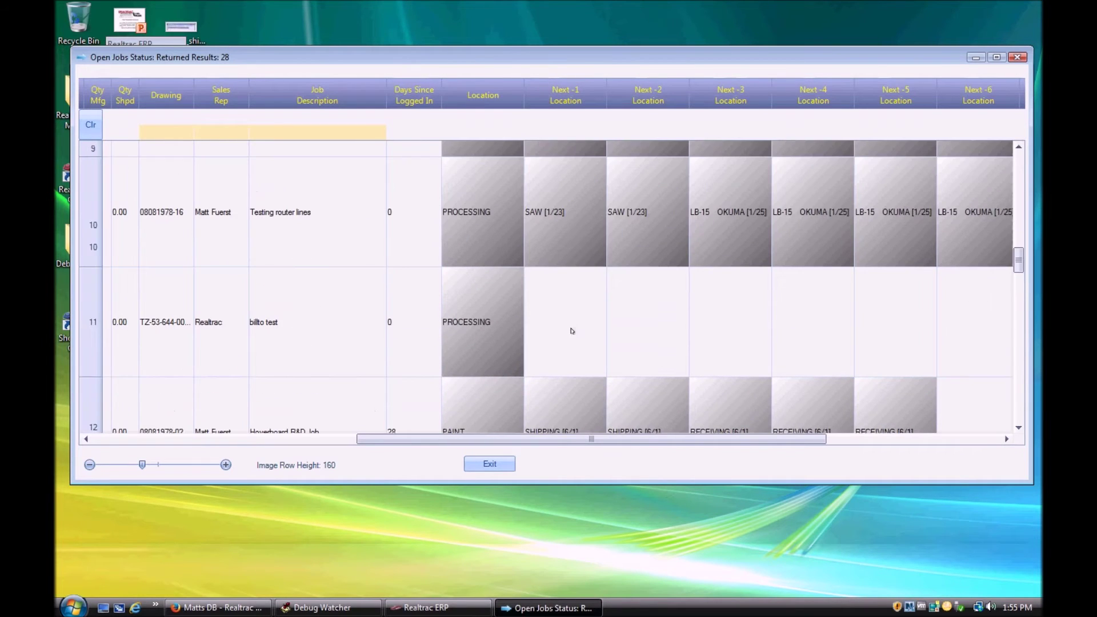
pyautogui.scroll(-1, 571, 340)
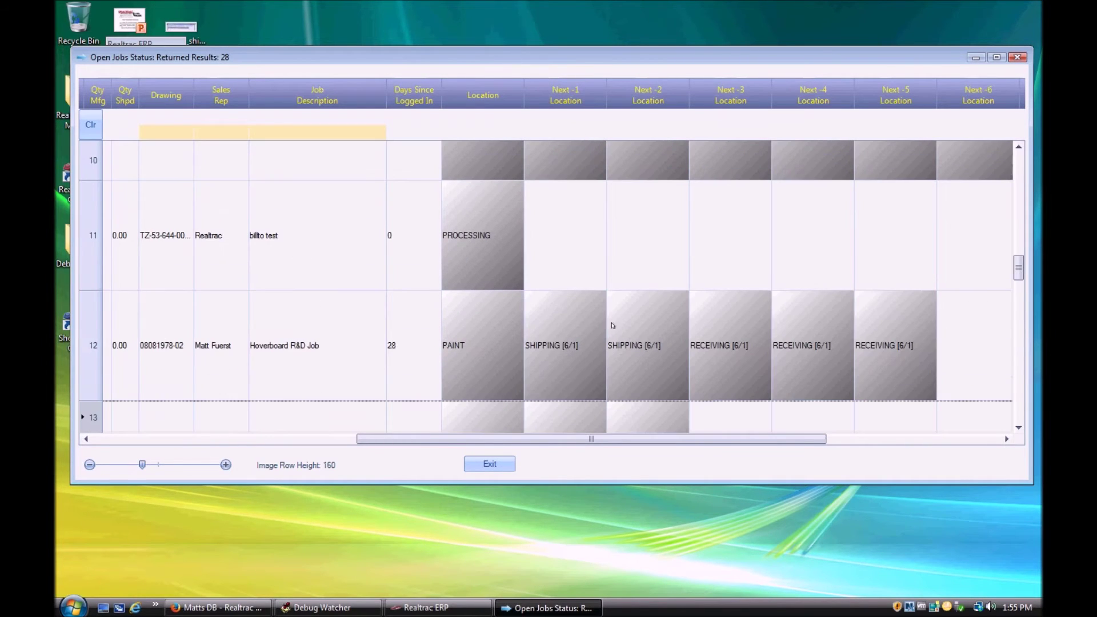
pyautogui.scroll(3, 614, 338)
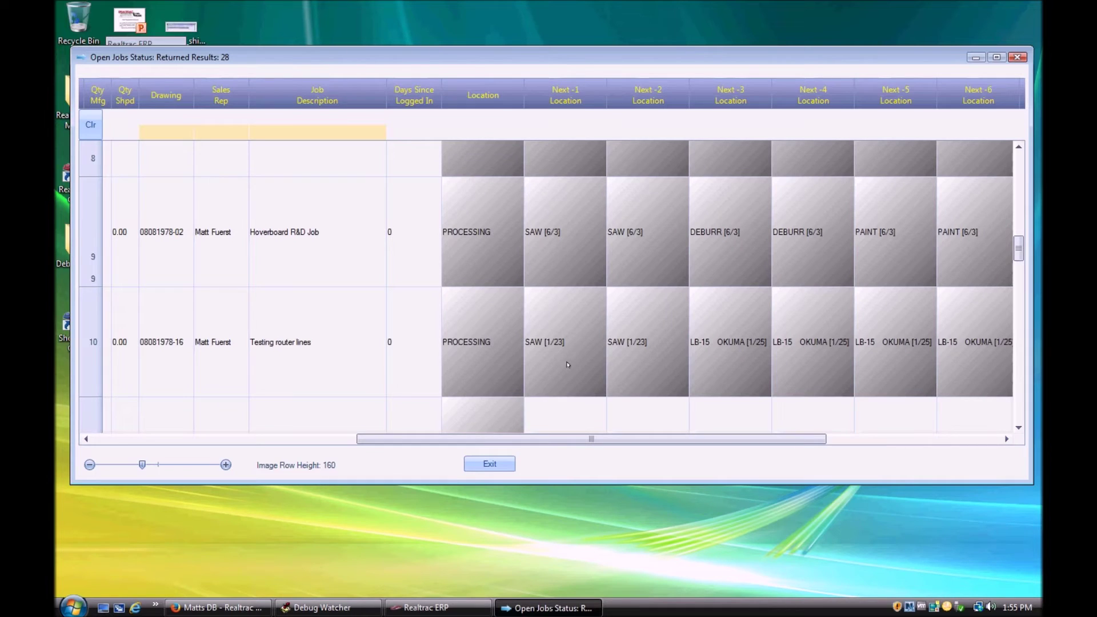
pyautogui.scroll(2, 567, 360)
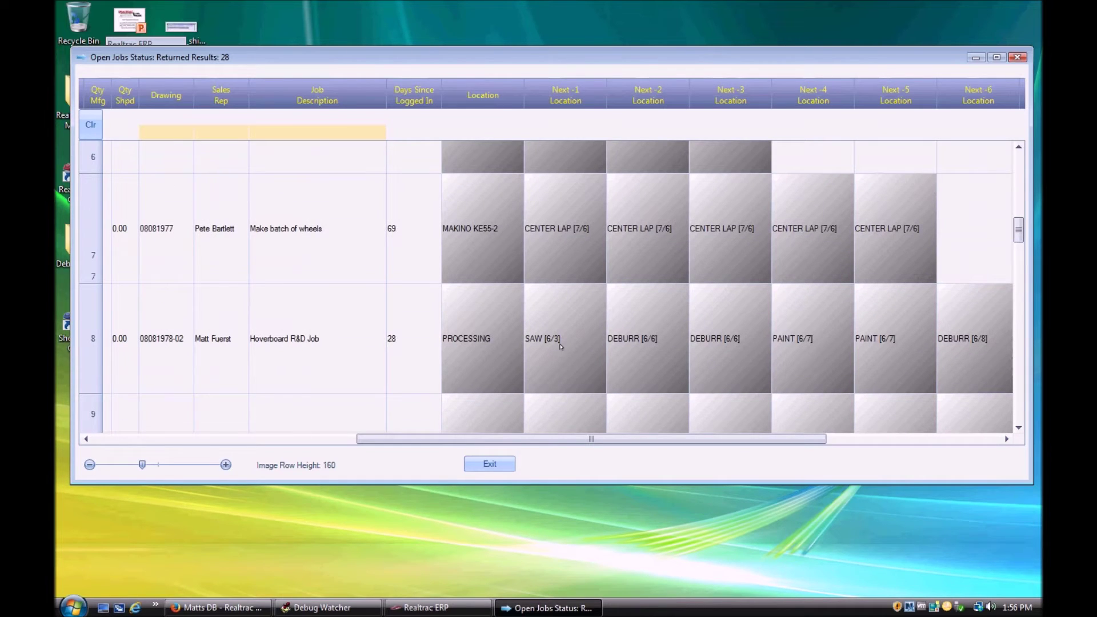
pyautogui.moveTo(357, 436); pyautogui.dragTo(150, 432)
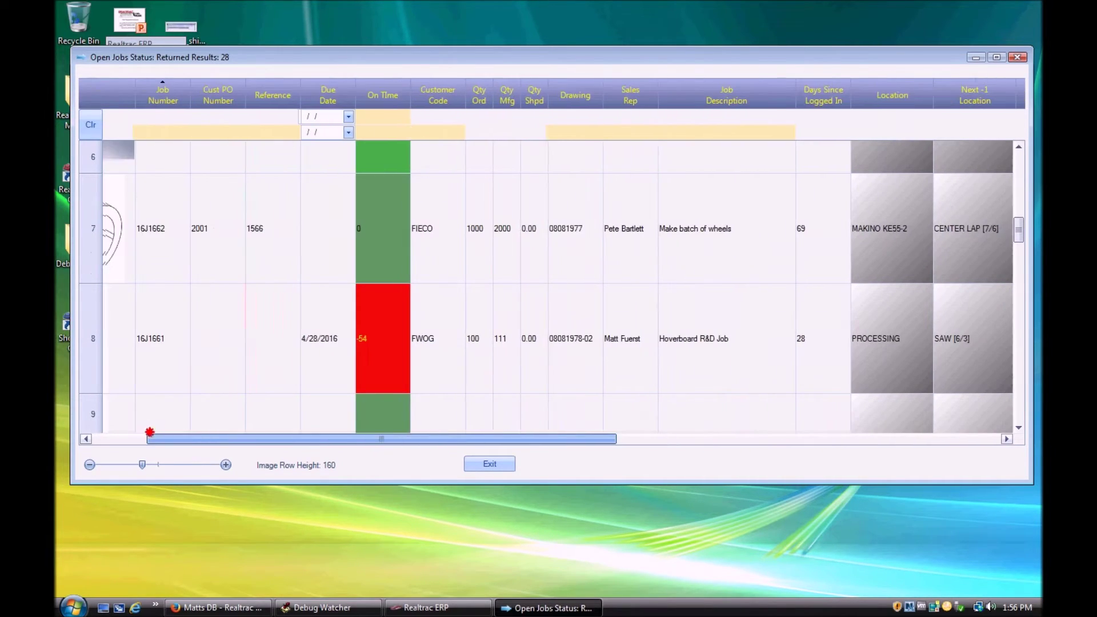
pyautogui.click(155, 345)
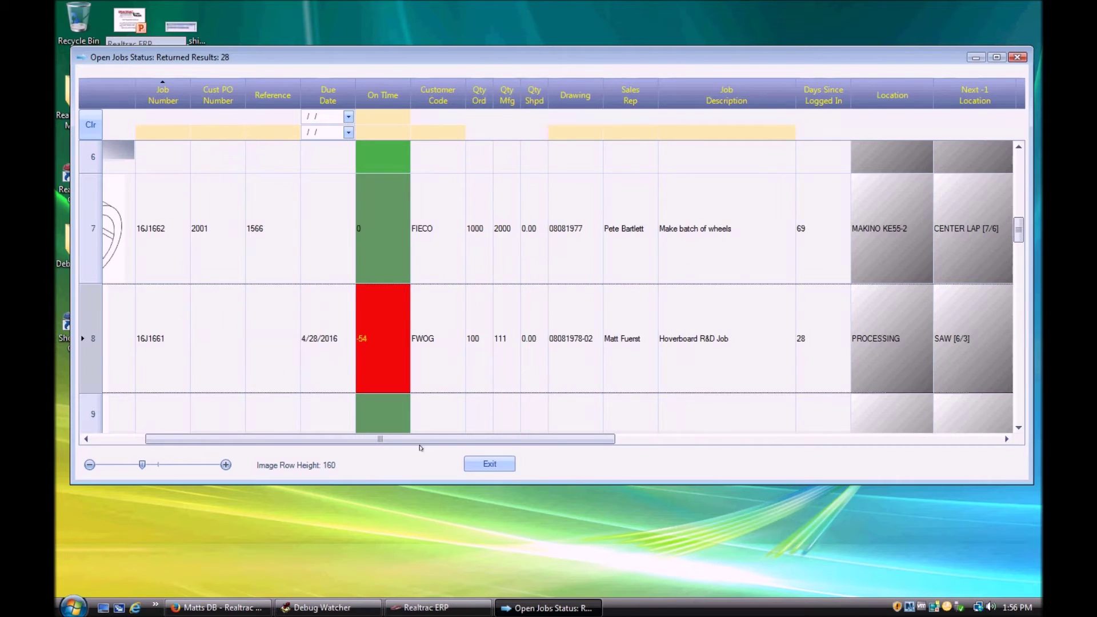
pyautogui.moveTo(585, 438); pyautogui.dragTo(749, 440)
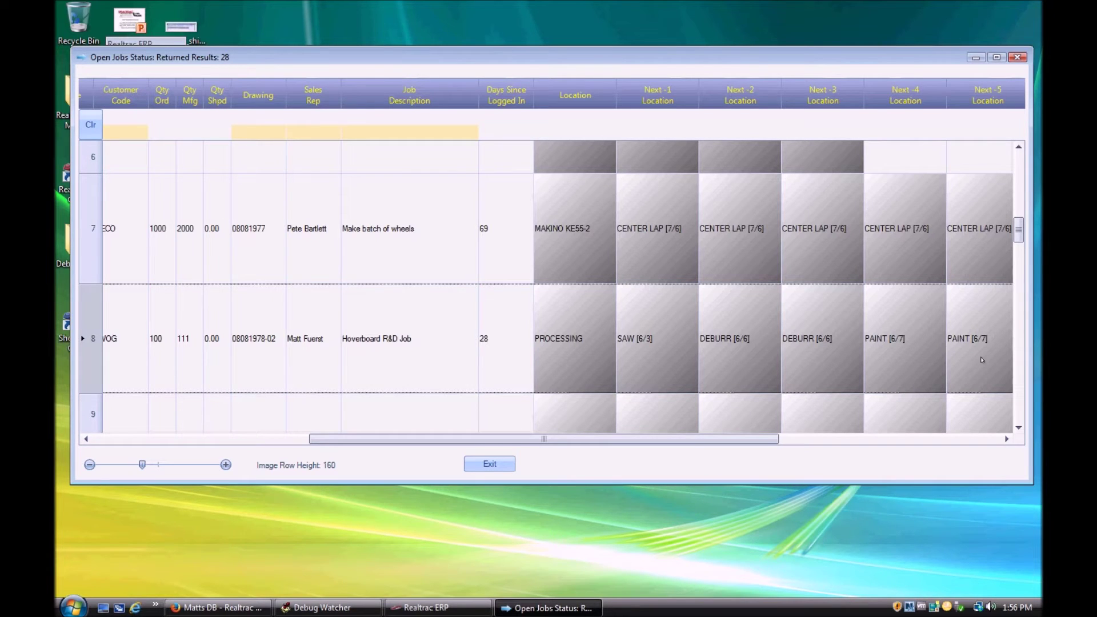
pyautogui.moveTo(756, 439); pyautogui.dragTo(979, 438)
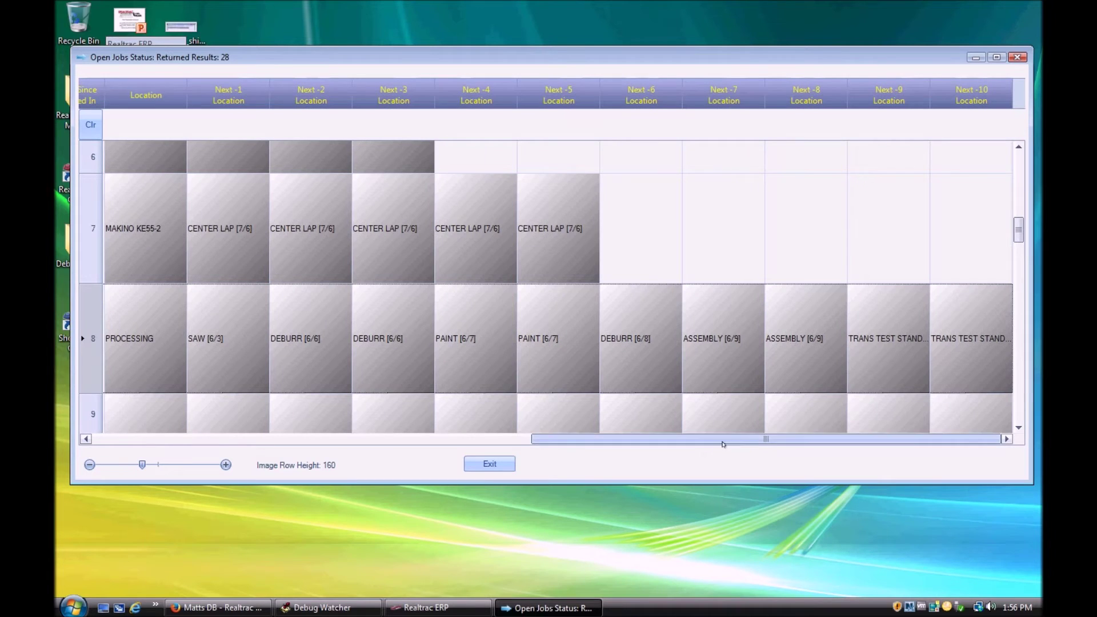
pyautogui.moveTo(721, 440); pyautogui.dragTo(579, 429)
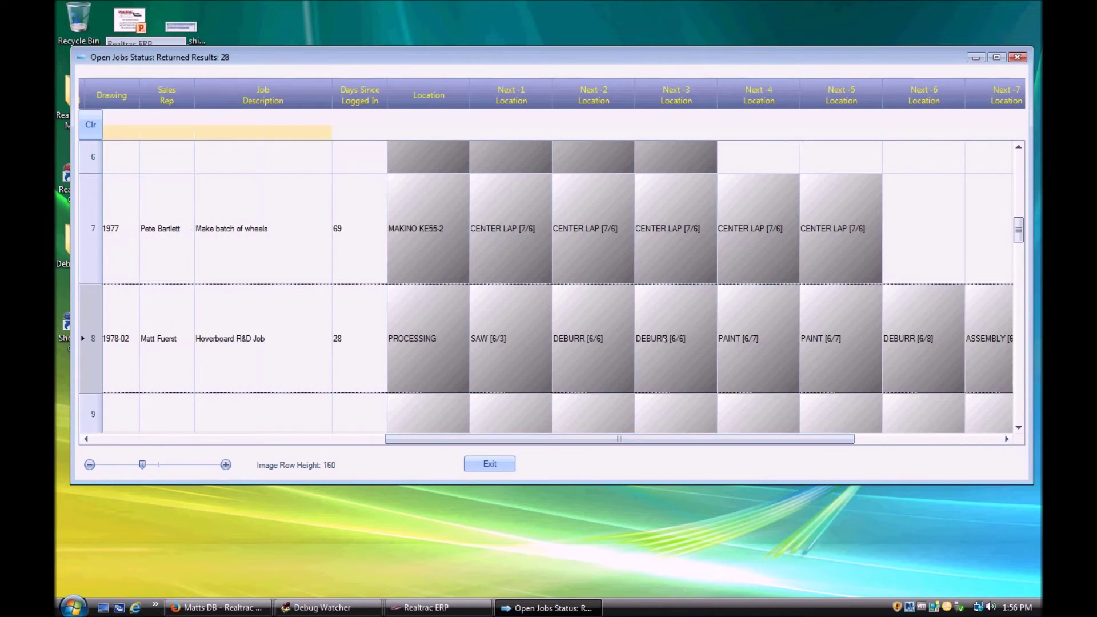
pyautogui.scroll(1, 657, 349)
pyautogui.scroll(-1, 603, 352)
pyautogui.scroll(2, 507, 361)
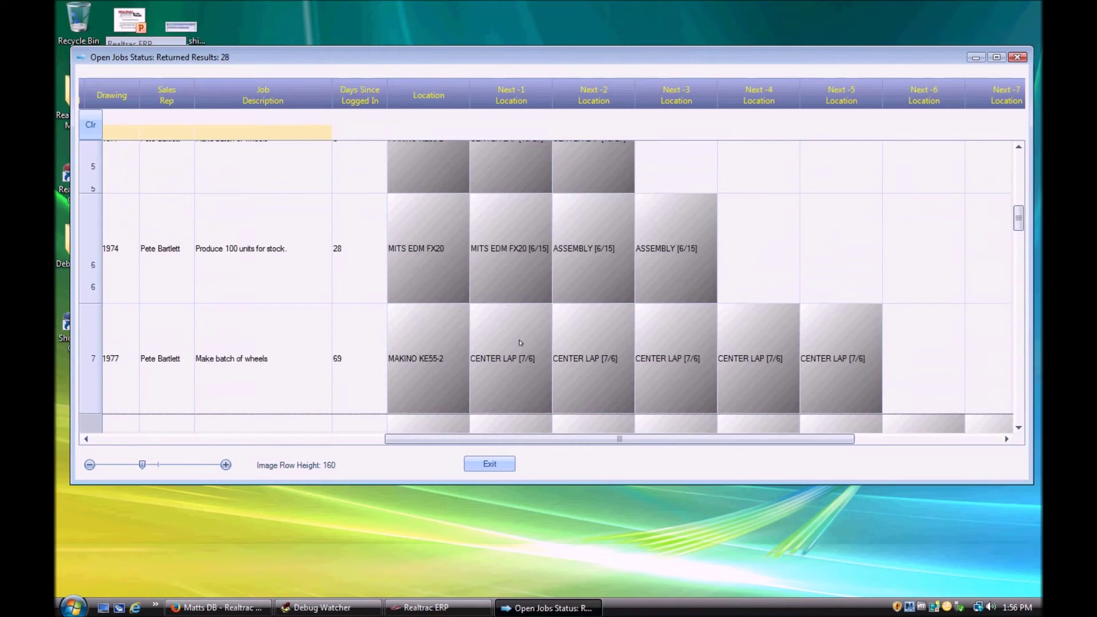
pyautogui.scroll(2, 520, 343)
pyautogui.moveTo(410, 438); pyautogui.dragTo(116, 437)
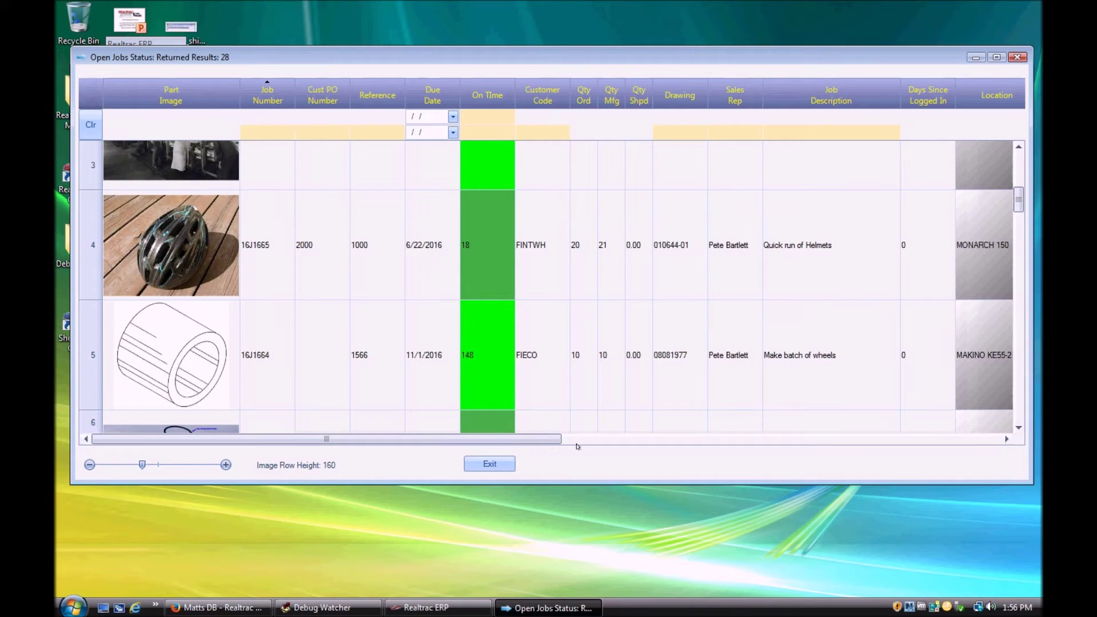
# Step: Scroll through the Open Jobs Status grid to review jobs such as 16J1645, BOM Test B
pyautogui.scroll(3, 701, 389)
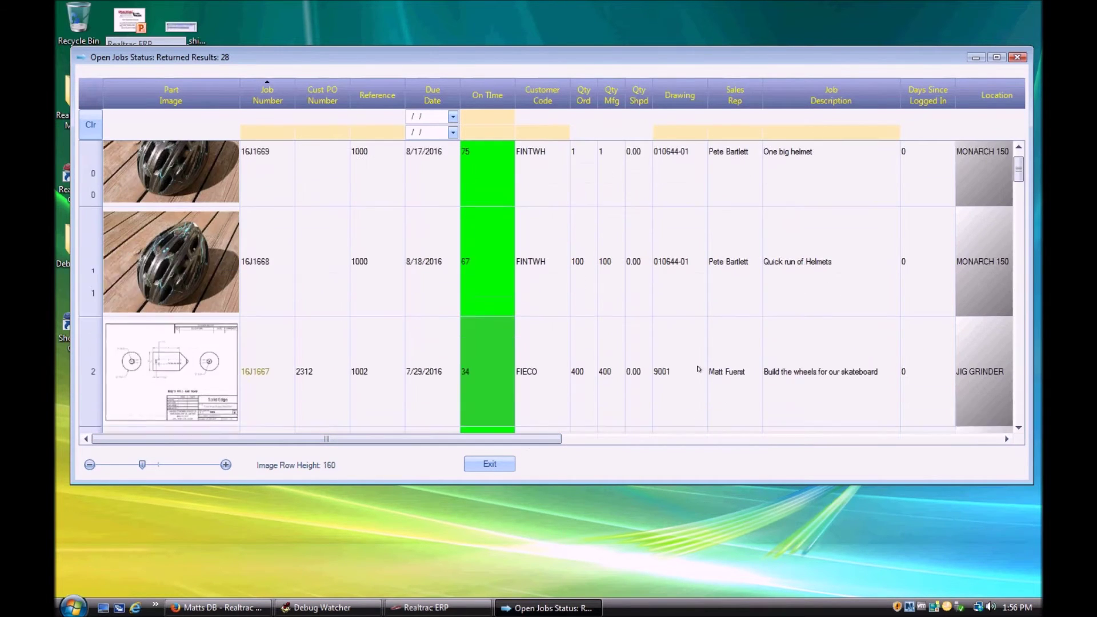
pyautogui.scroll(-4, 694, 369)
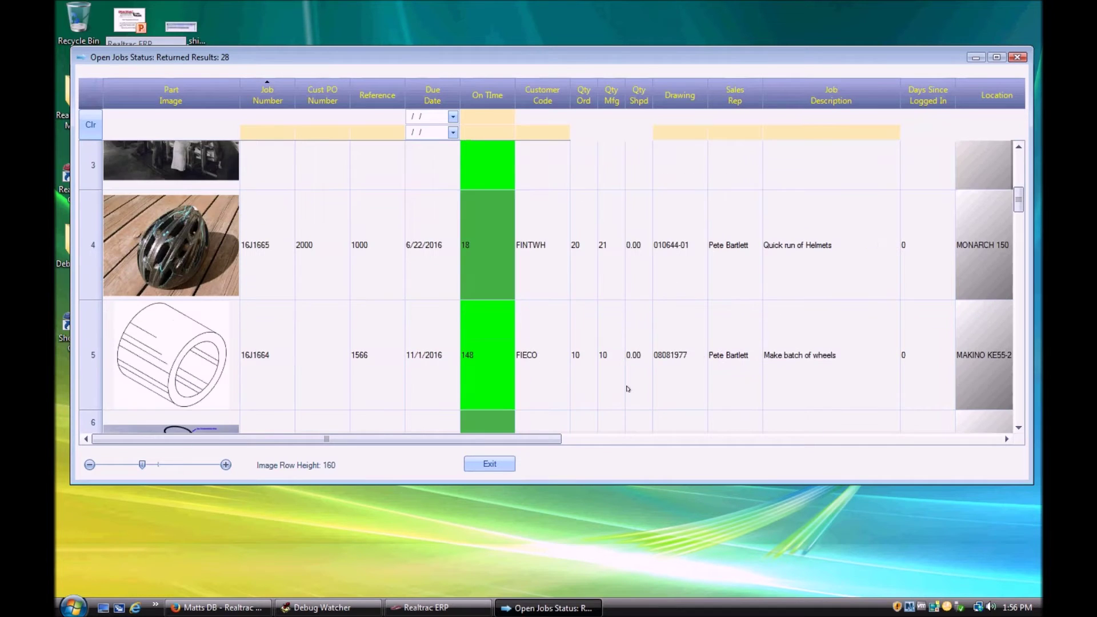
pyautogui.scroll(-1, 631, 383)
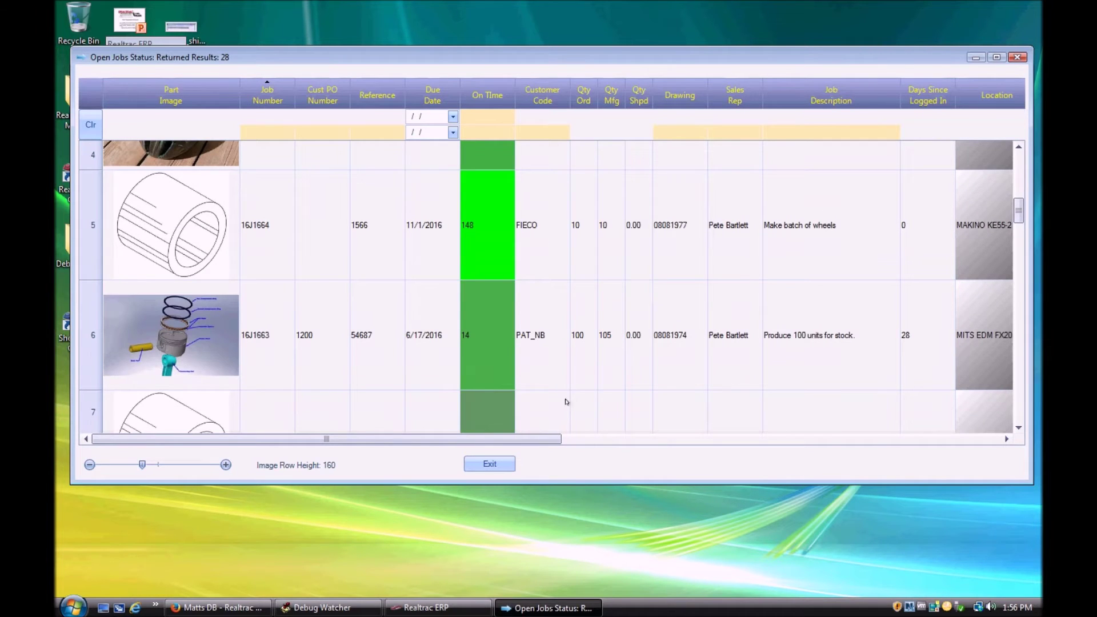
pyautogui.scroll(-5, 600, 351)
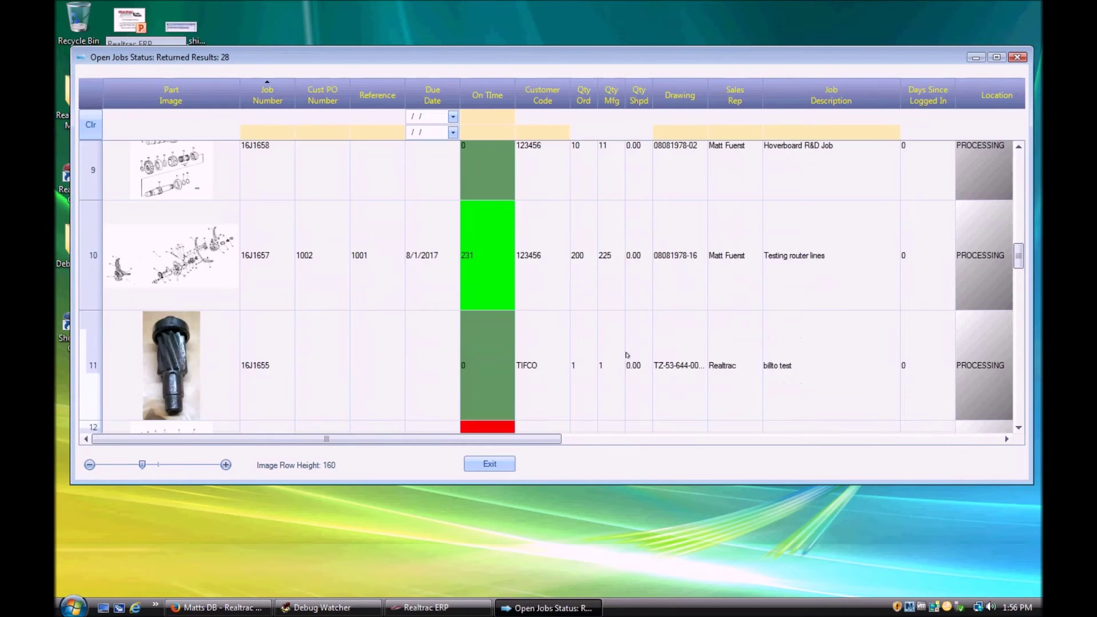
pyautogui.scroll(-6, 628, 356)
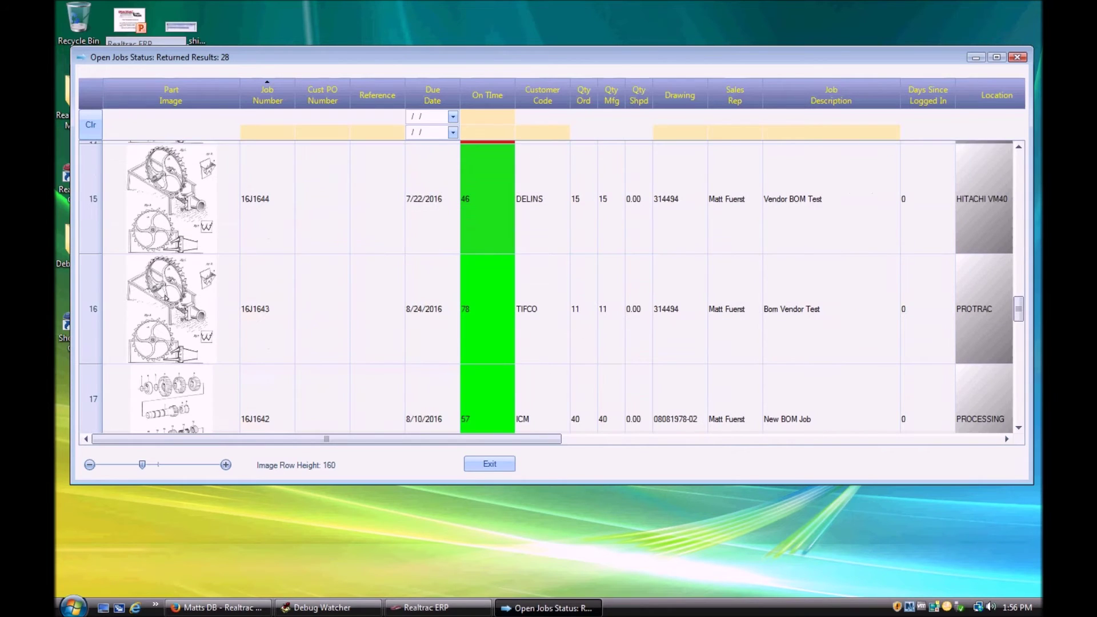
pyautogui.scroll(3, 165, 297)
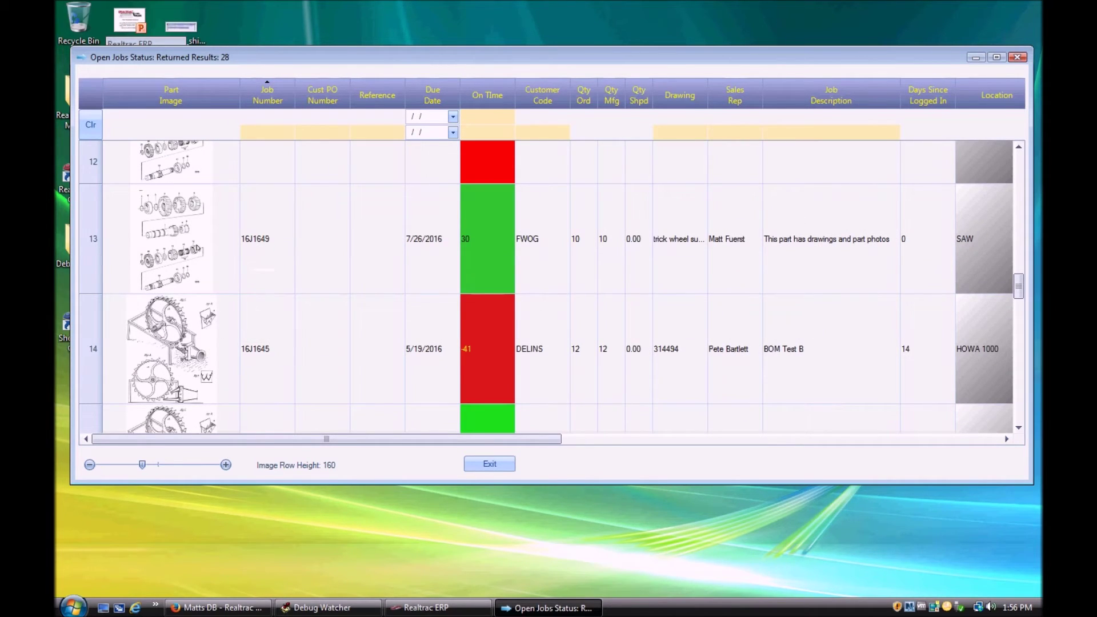
# Step: Close Open Jobs Status, filter the Job Group list to job number 1649, and open it
pyautogui.click(1017, 57)
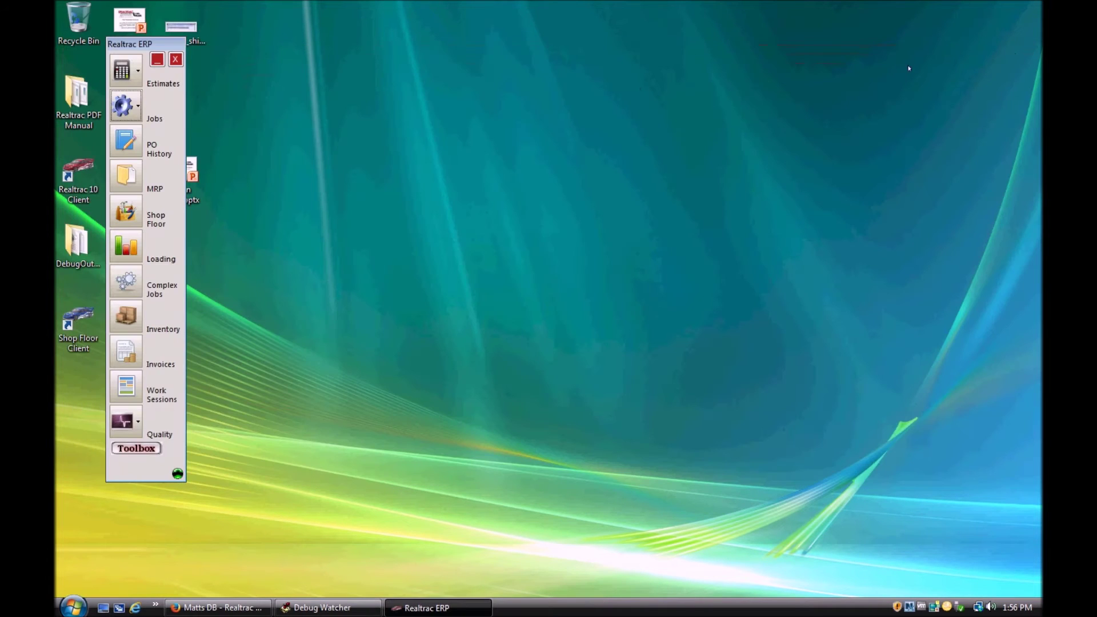
pyautogui.click(123, 103)
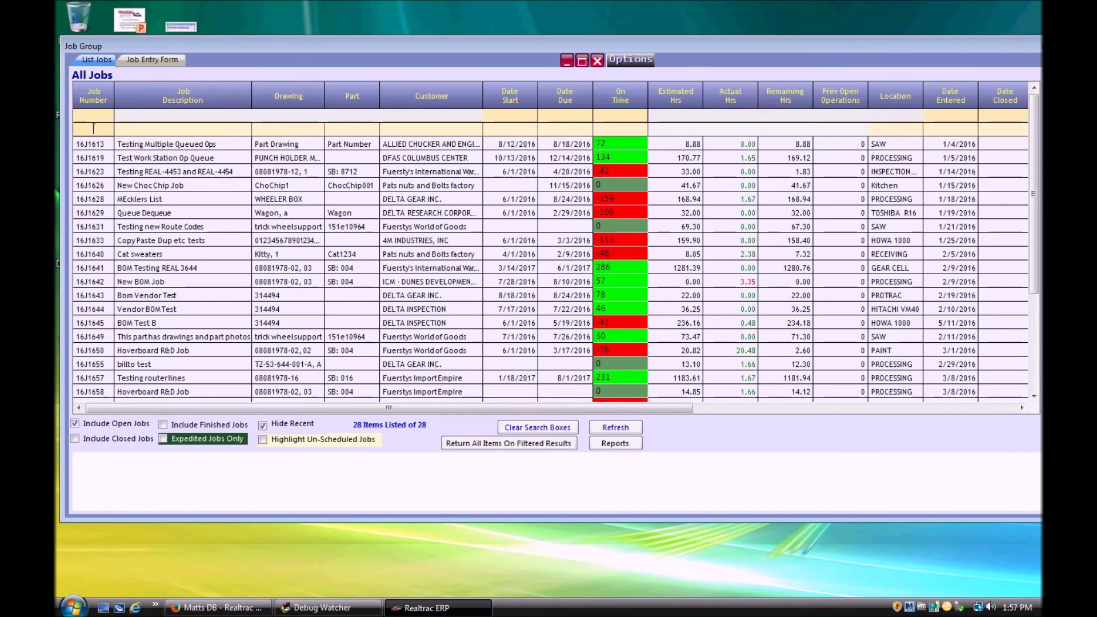
pyautogui.click(93, 128)
pyautogui.write('1649')
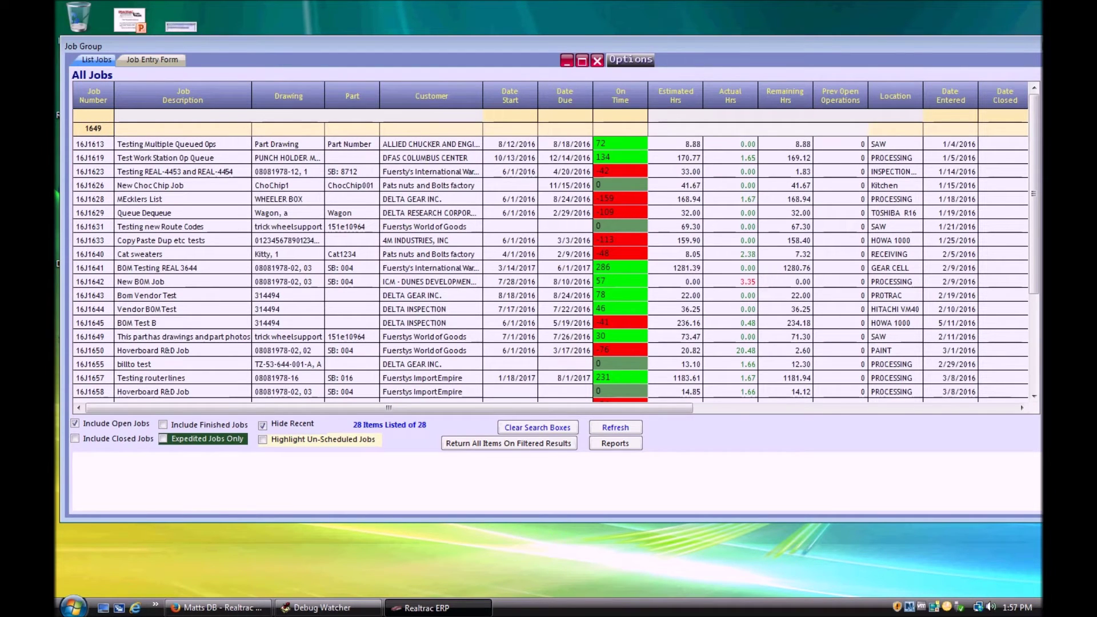
pyautogui.press('Return')
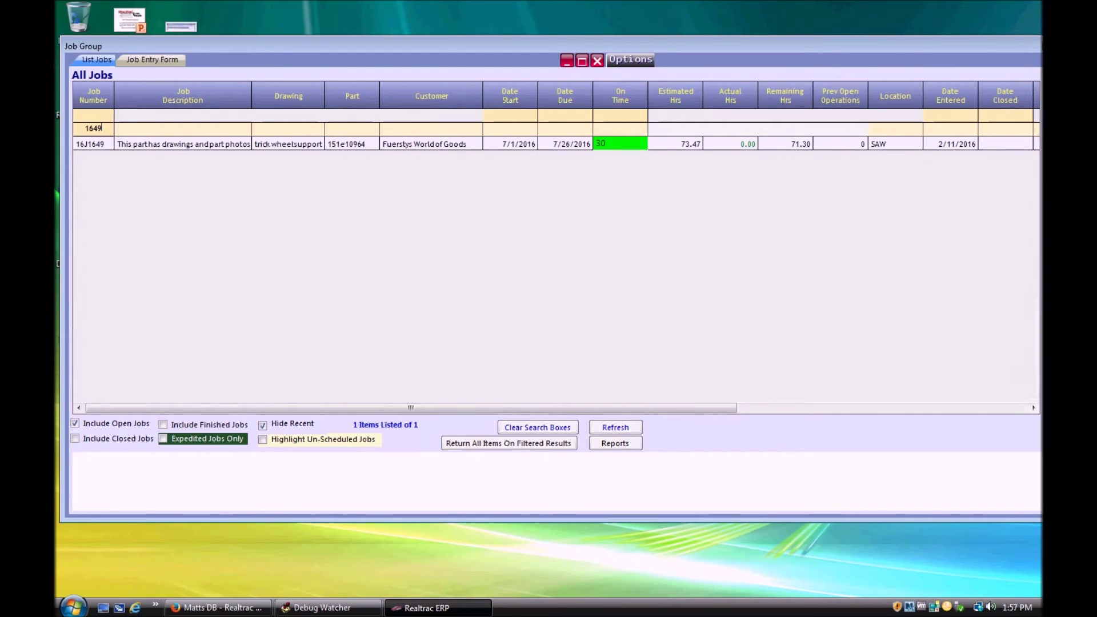
pyautogui.doubleClick(215, 143)
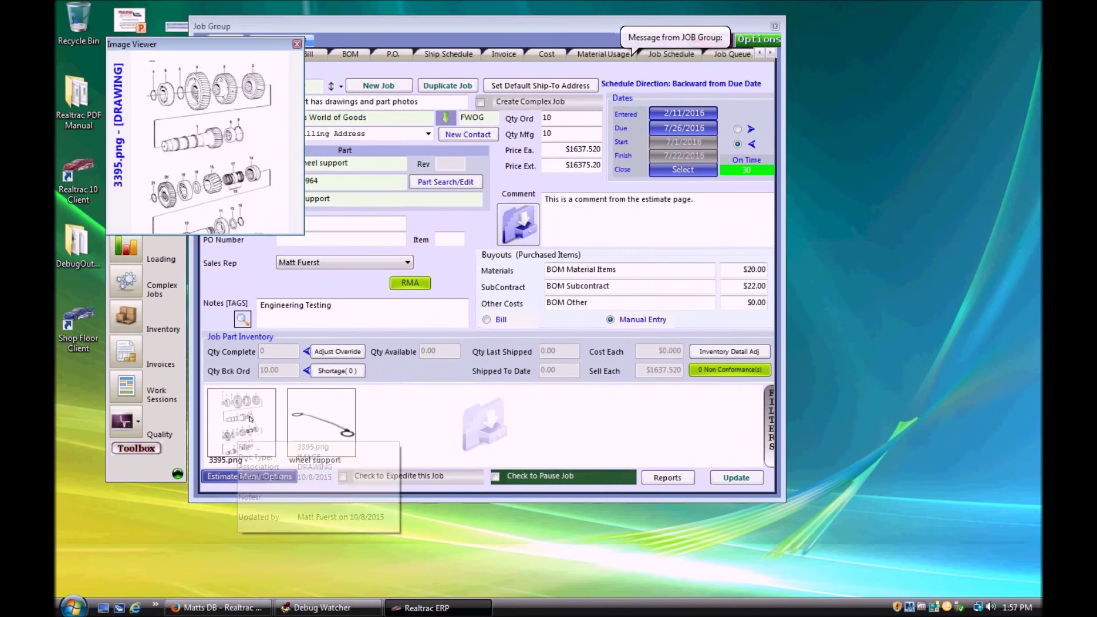
# Step: Preview the 3395.png and wheel support part.jpg attachments, then show the part number's inventory info
pyautogui.moveTo(228, 420)
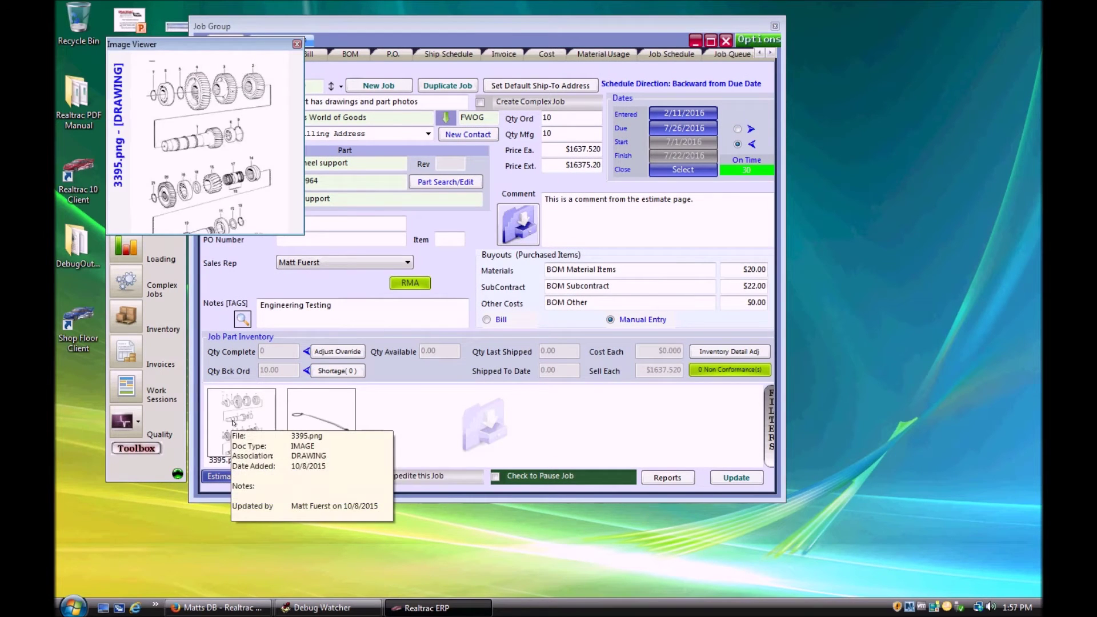
pyautogui.moveTo(243, 441)
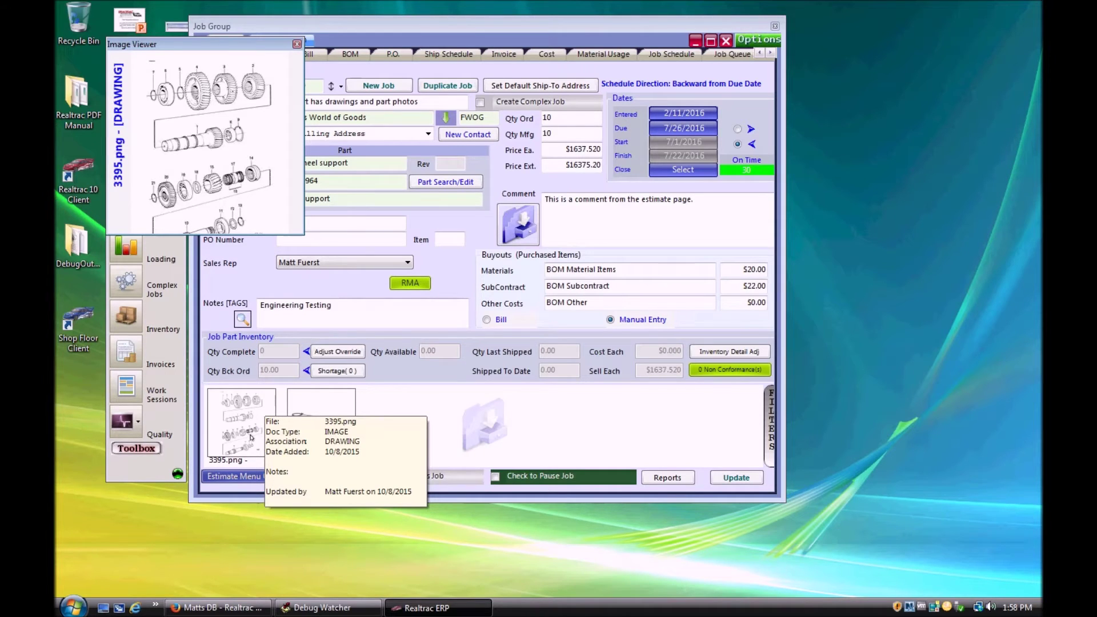
pyautogui.moveTo(330, 424)
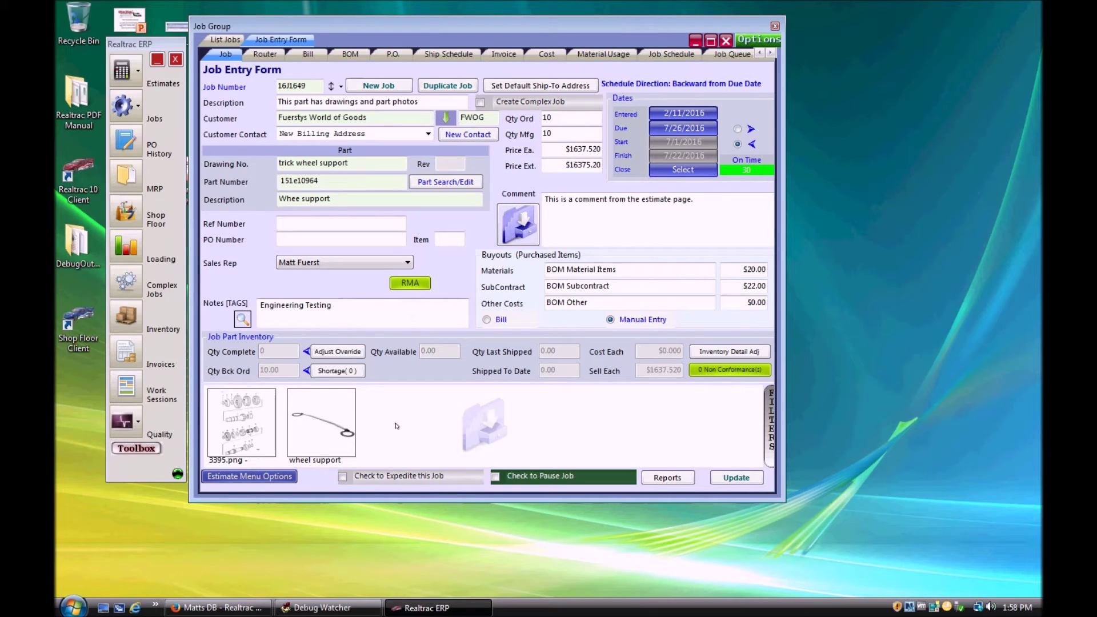
pyautogui.click(371, 180)
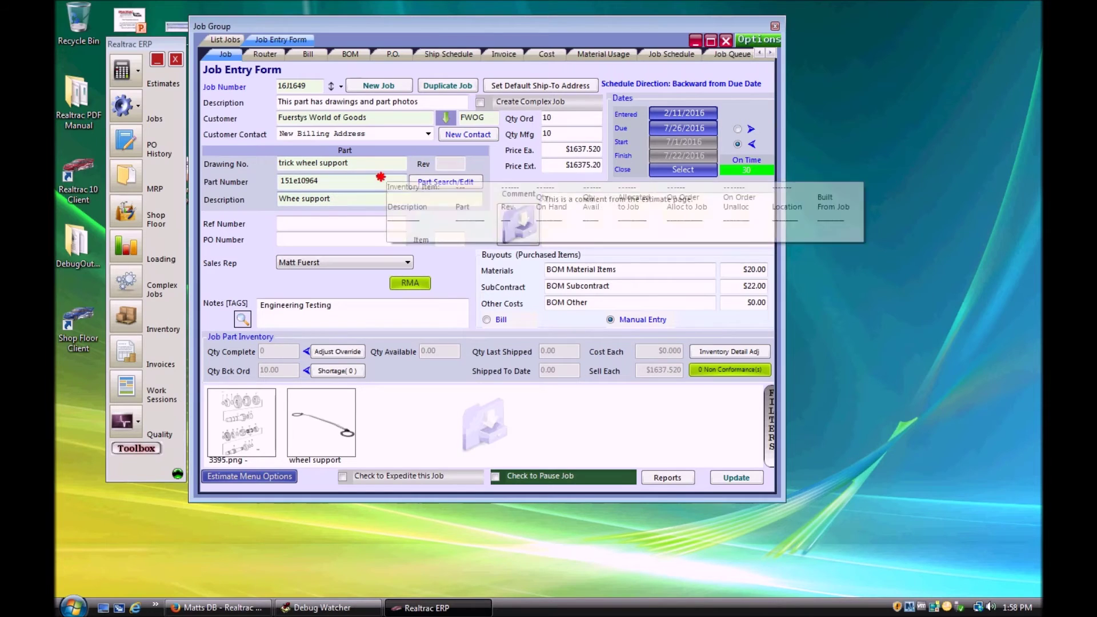
pyautogui.click(348, 163)
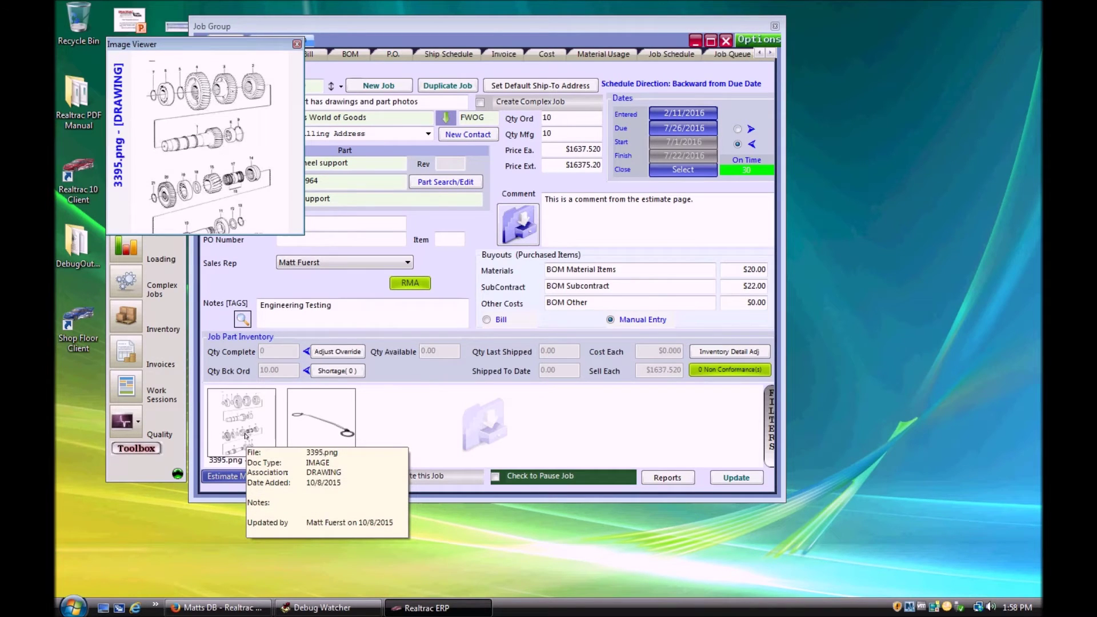
pyautogui.moveTo(293, 420)
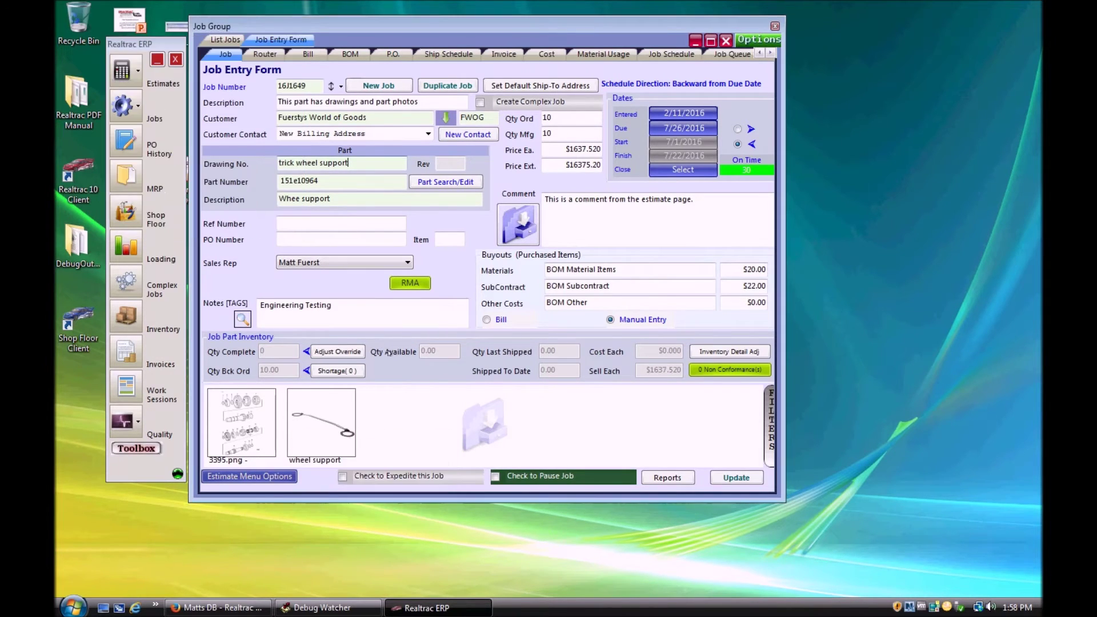
pyautogui.click(310, 455)
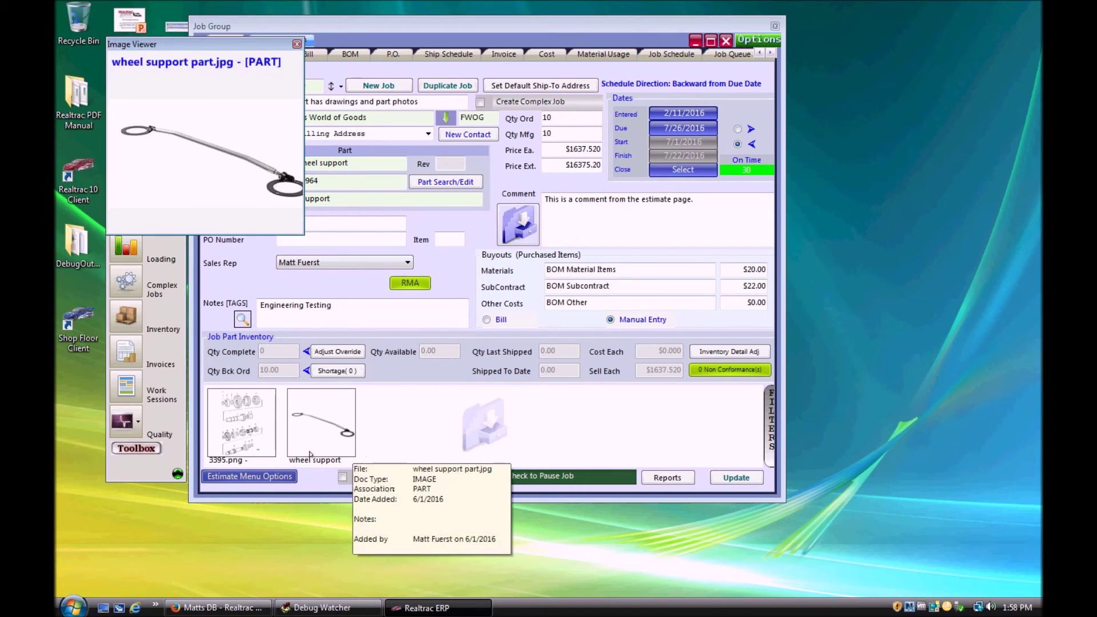
pyautogui.click(234, 440)
pyautogui.click(332, 440)
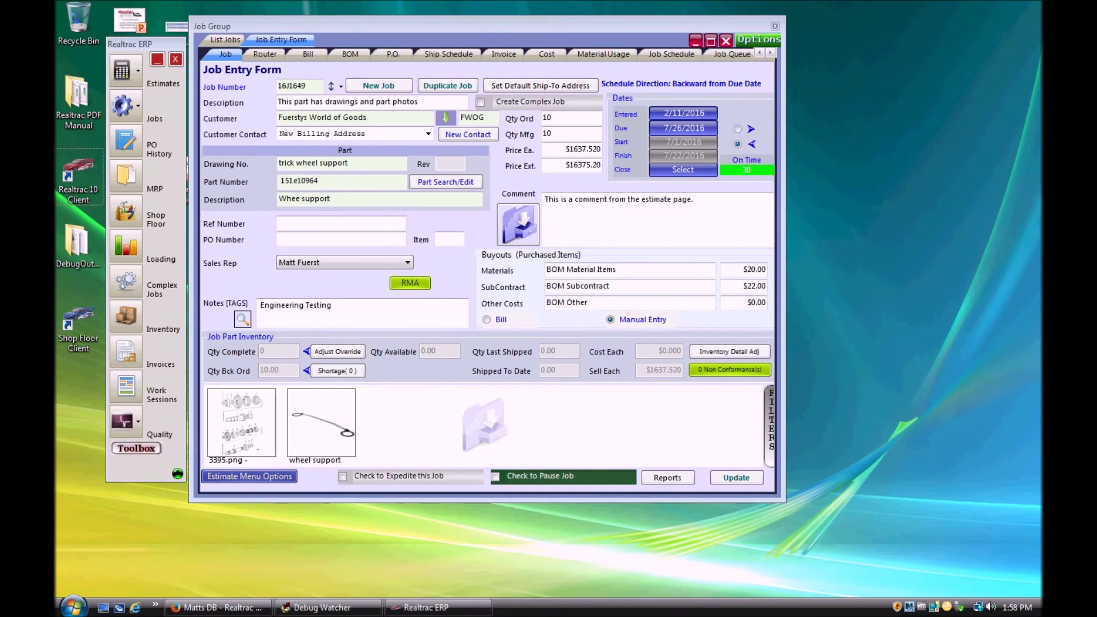
# Step: Open a file browser on the Documents folder beside the job entry form
pyautogui.click(252, 323)
pyautogui.moveTo(336, 77); pyautogui.dragTo(714, 135)
pyautogui.click(534, 235)
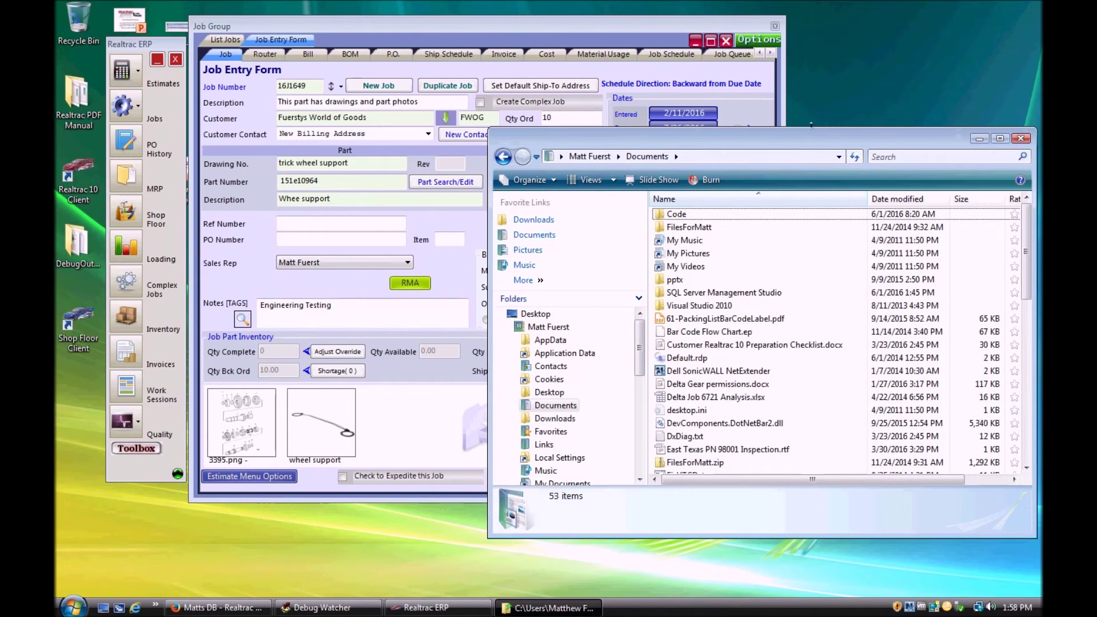
pyautogui.moveTo(814, 140); pyautogui.dragTo(939, 223)
# Step: Attach Bar Code Flow Chart.ep to job 16J1649 as a Reference and commit it
pyautogui.moveTo(835, 415); pyautogui.dragTo(400, 431)
pyautogui.click(232, 387)
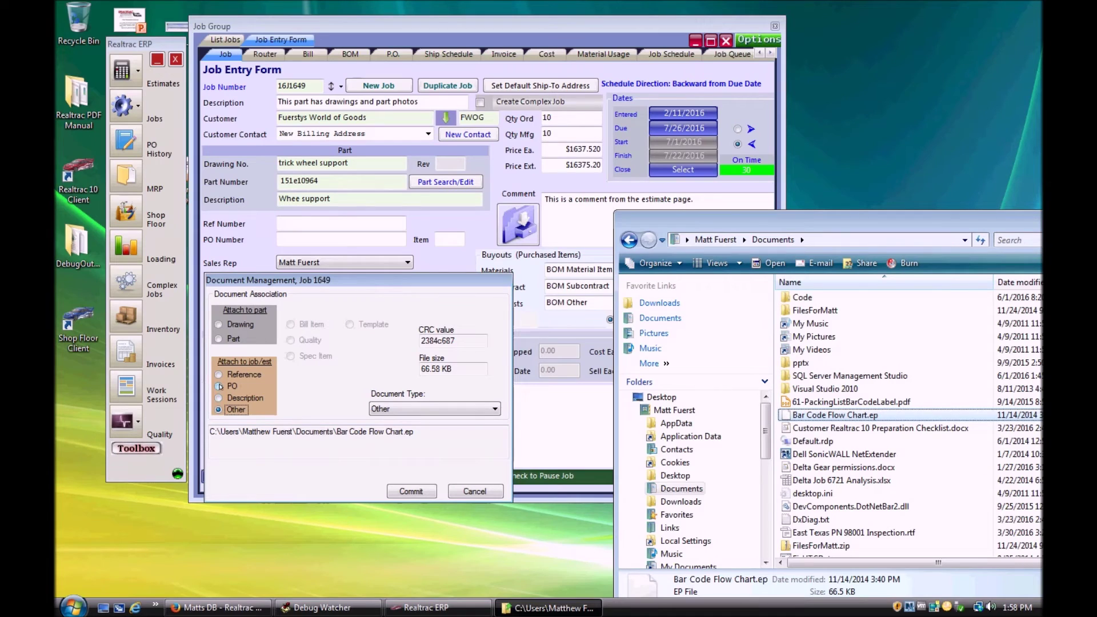
pyautogui.click(252, 400)
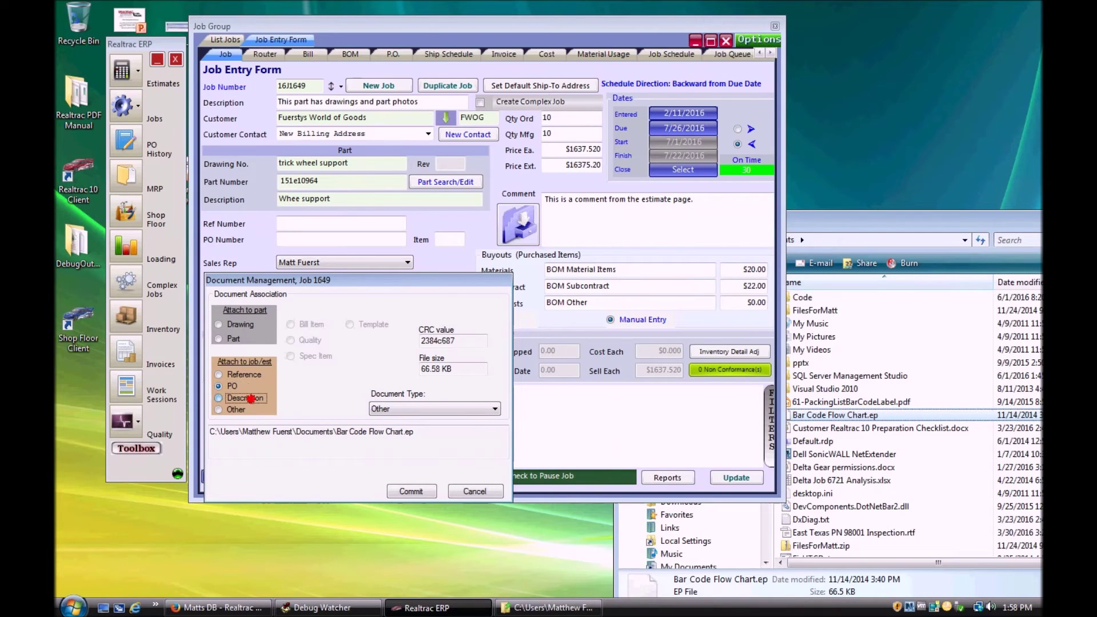
pyautogui.click(244, 374)
pyautogui.click(411, 491)
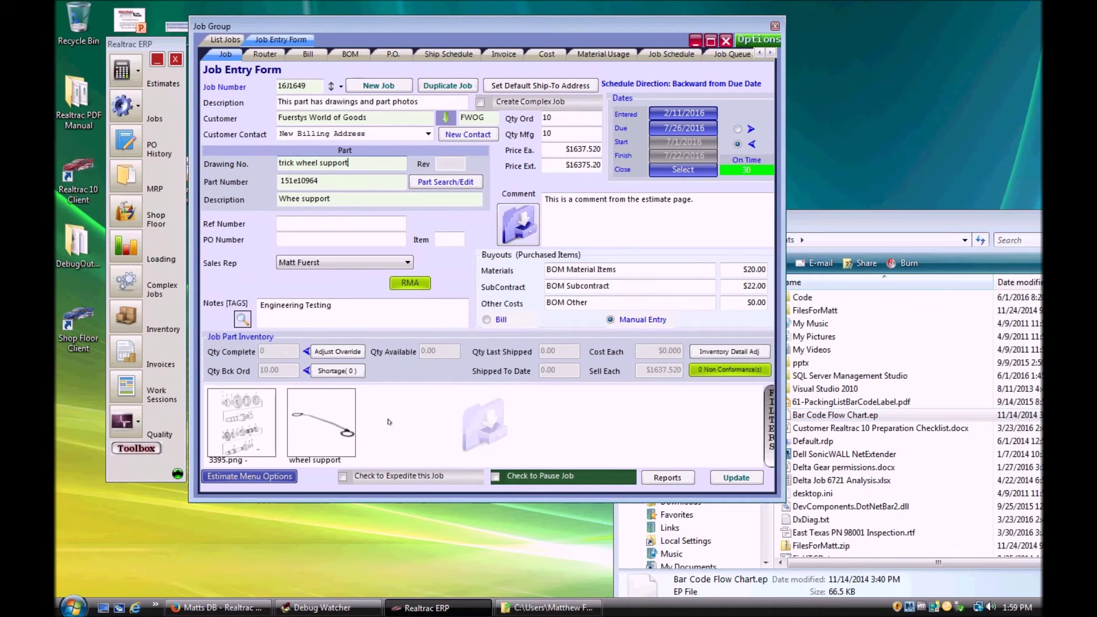
pyautogui.moveTo(423, 407)
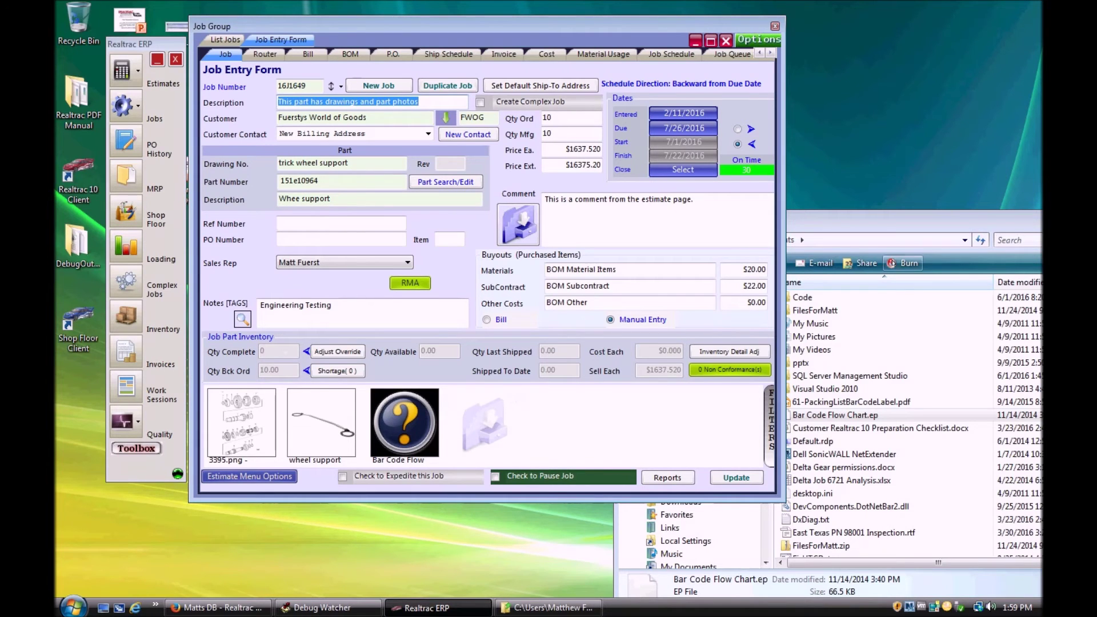
pyautogui.moveTo(948, 222); pyautogui.dragTo(795, 203)
# Step: Close the file window and preview the job's attachment thumbnails
pyautogui.click(994, 201)
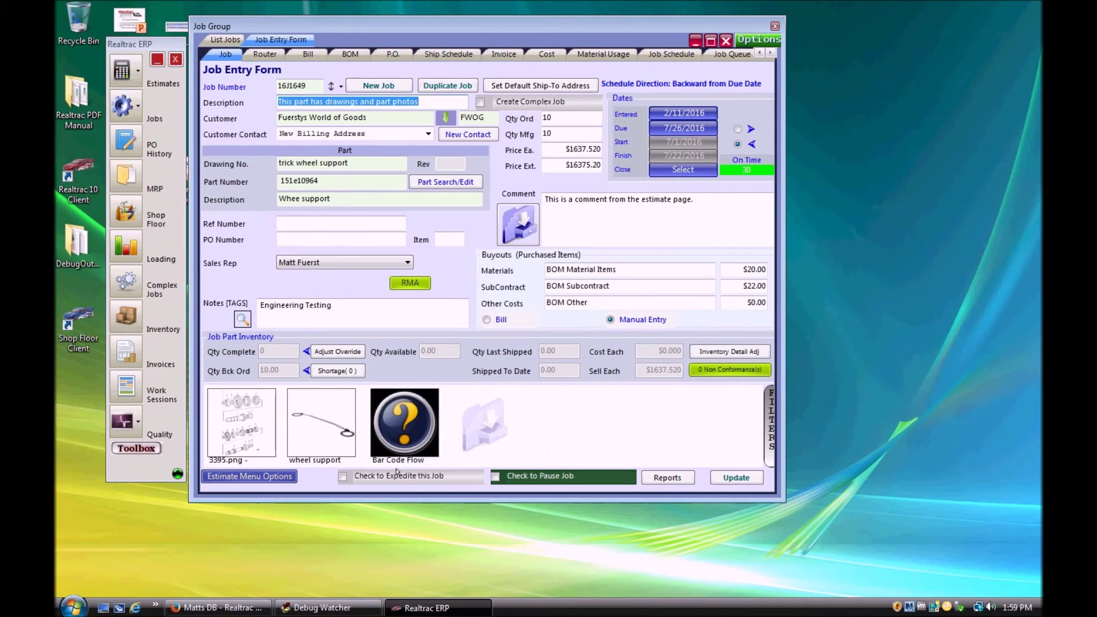
pyautogui.moveTo(241, 433)
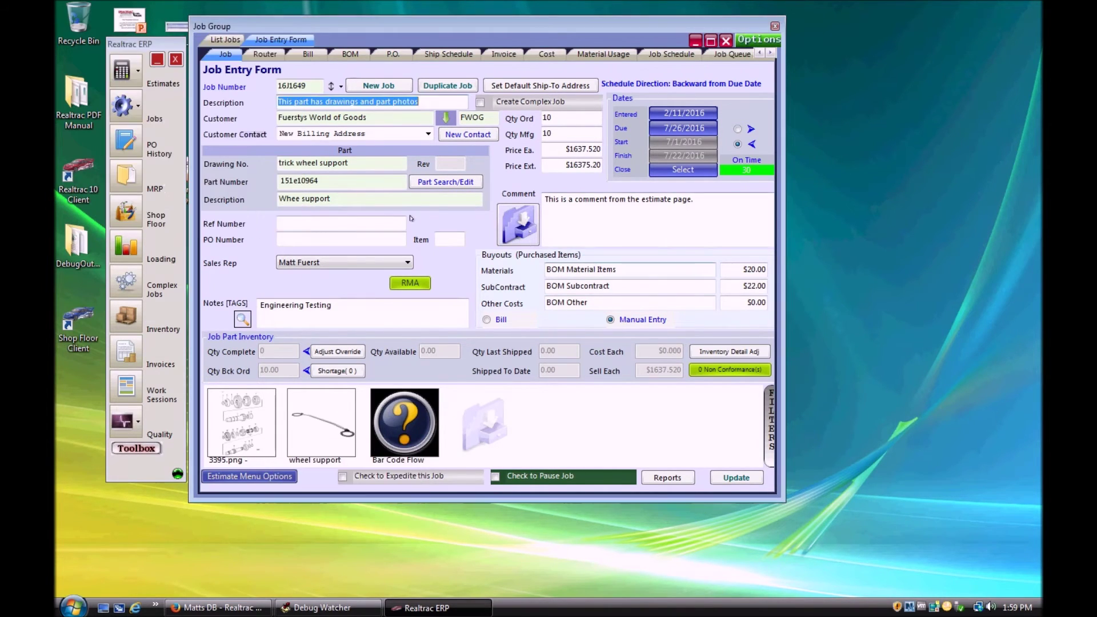
pyautogui.moveTo(368, 180)
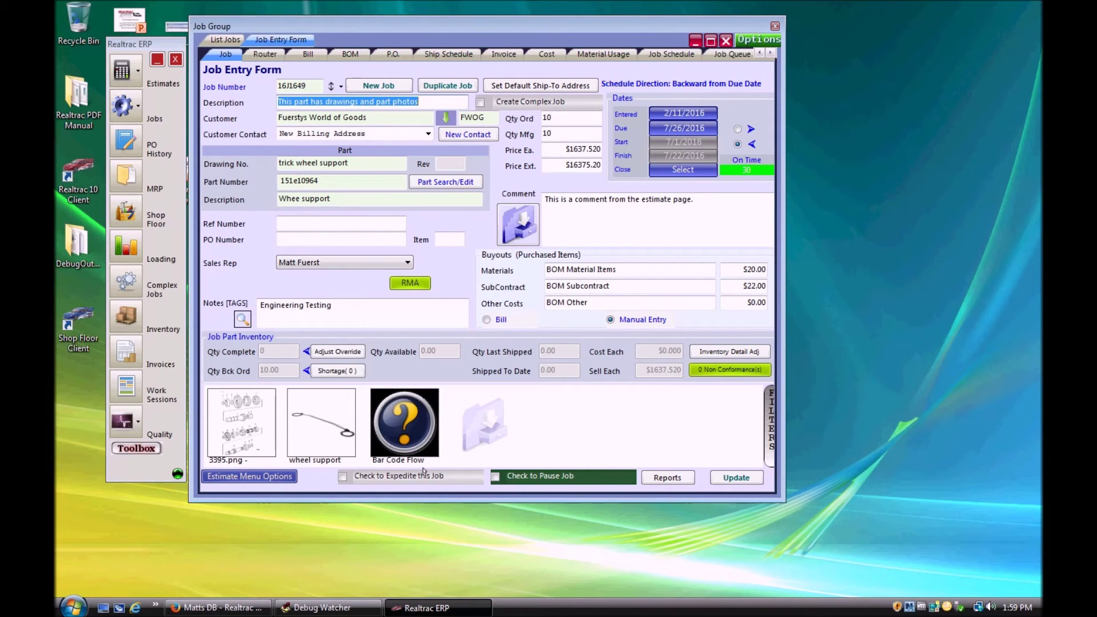
pyautogui.moveTo(324, 420)
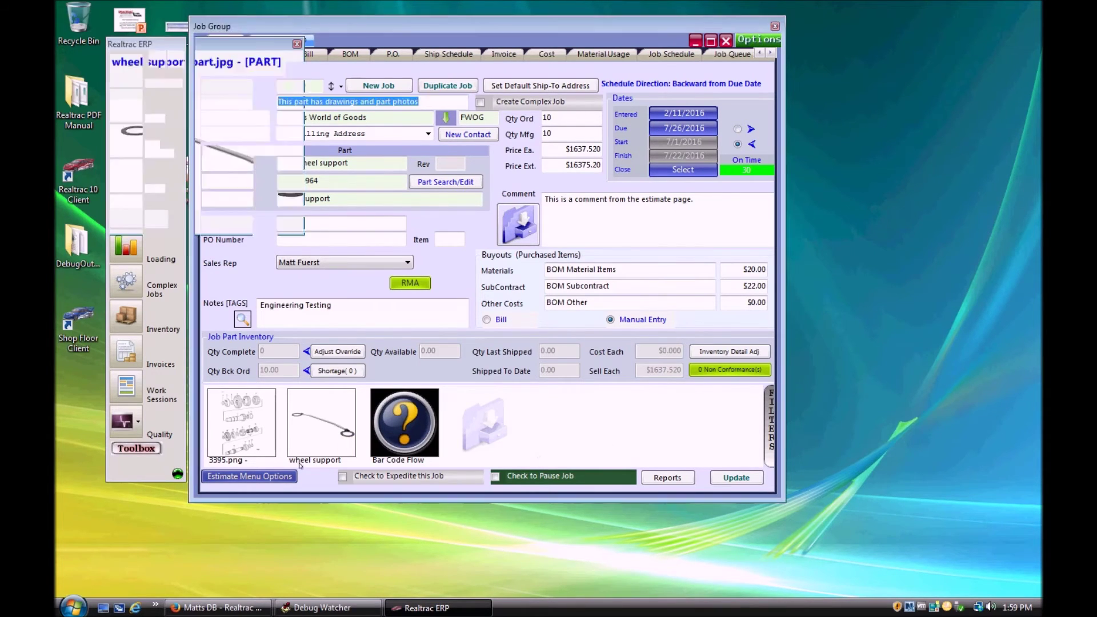
# Step: Bring up the context menu of actions for the wheel support photo attachment
pyautogui.rightClick(321, 428)
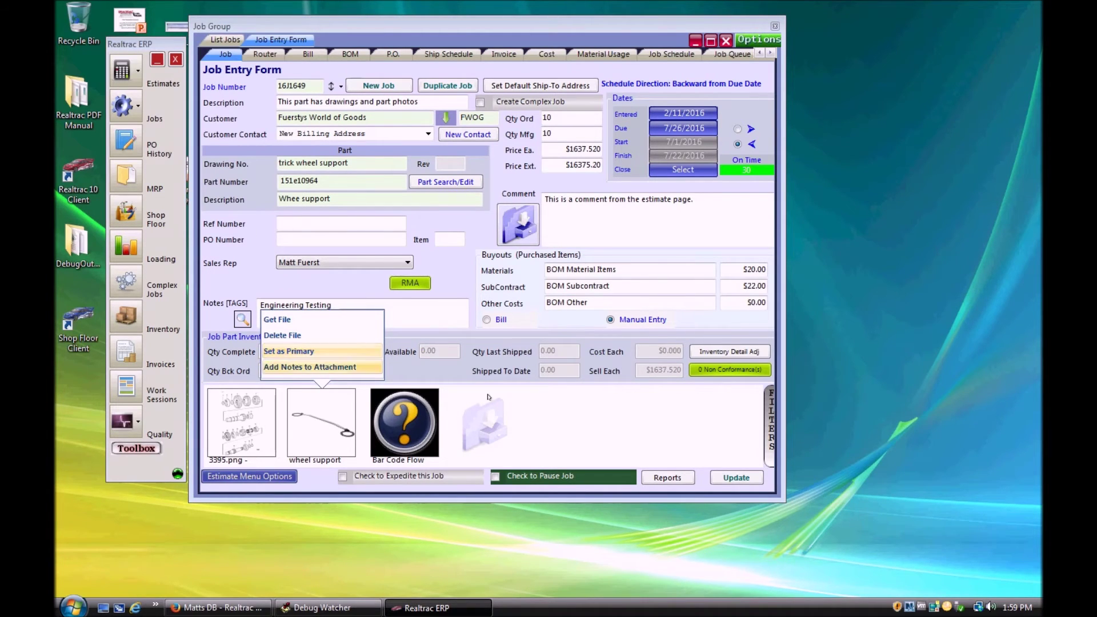
pyautogui.rightClick(644, 435)
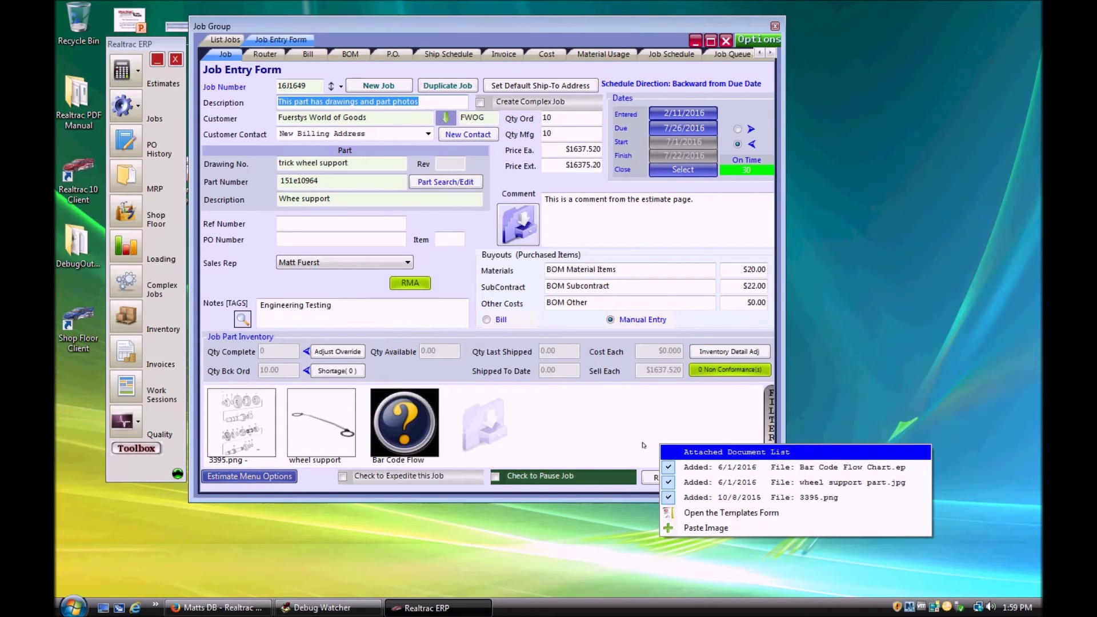
pyautogui.rightClick(643, 413)
pyautogui.rightClick(540, 442)
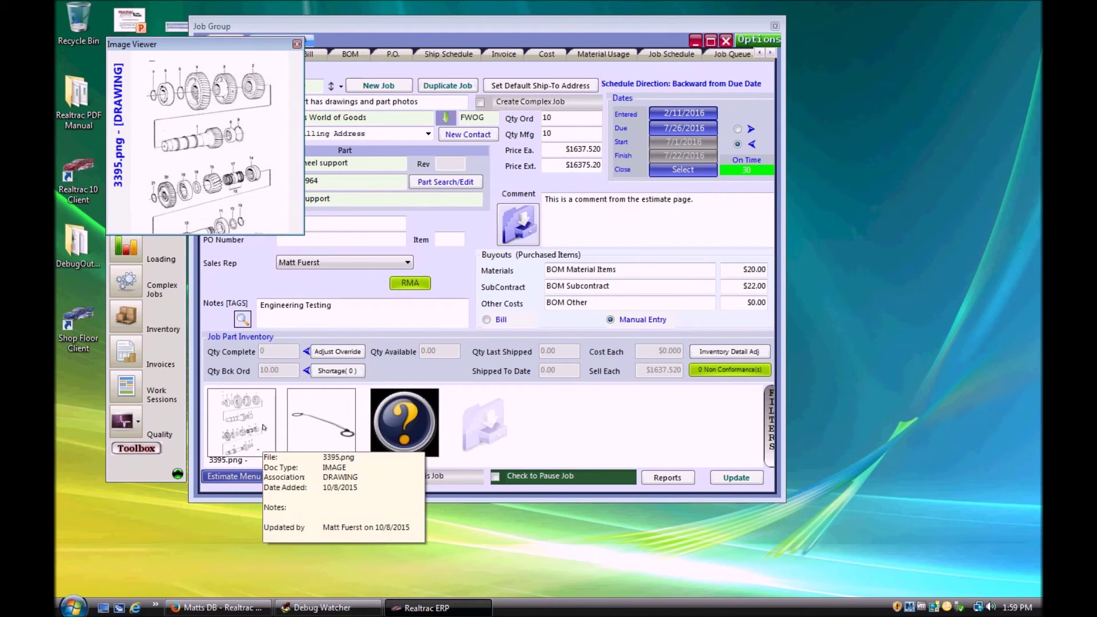
pyautogui.moveTo(321, 417)
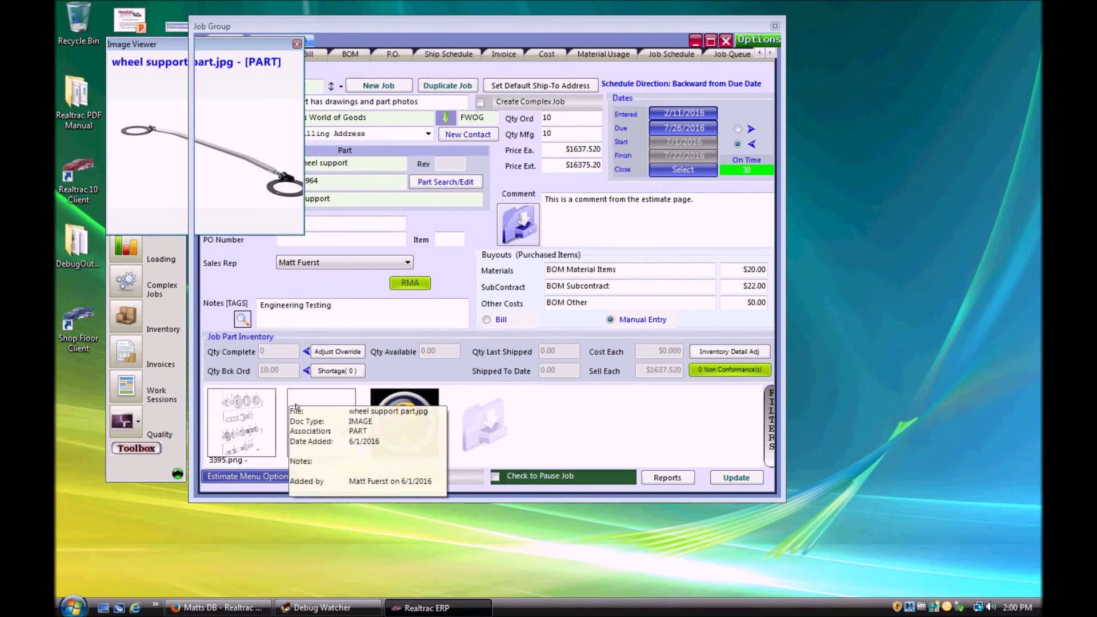
pyautogui.rightClick(311, 422)
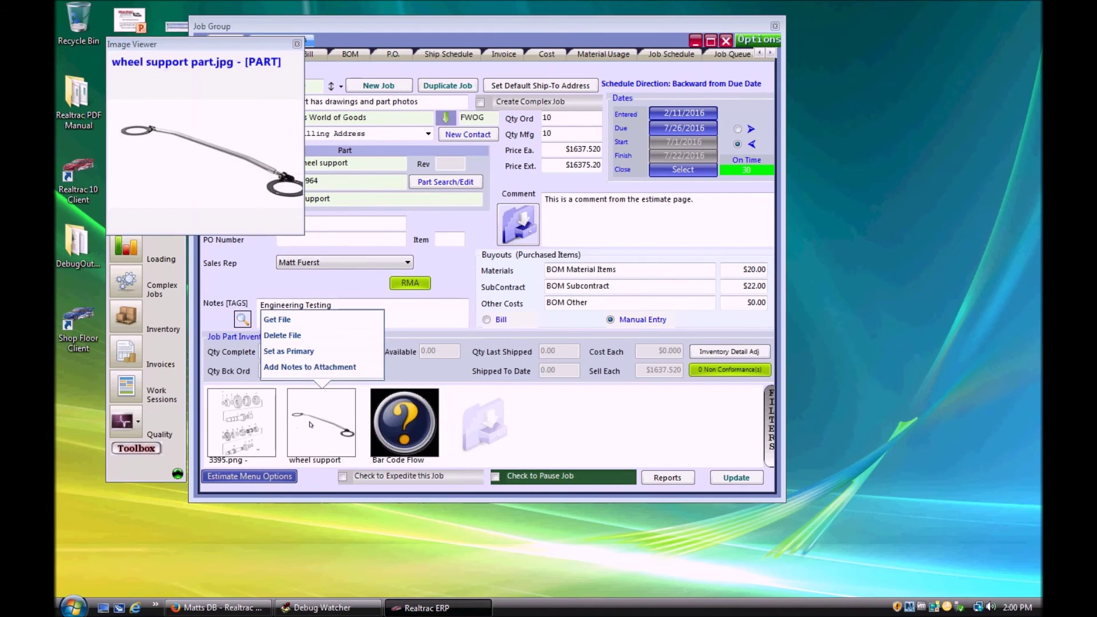
# Step: Set the wheel support photo as job 16J1649's primary image
pyautogui.click(294, 350)
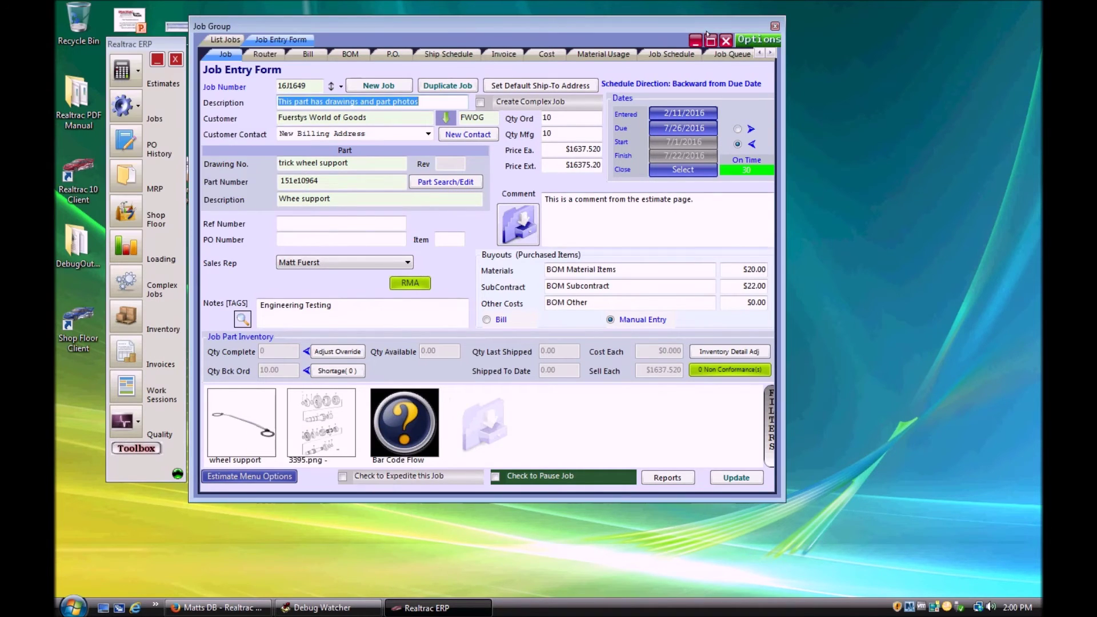
pyautogui.click(130, 446)
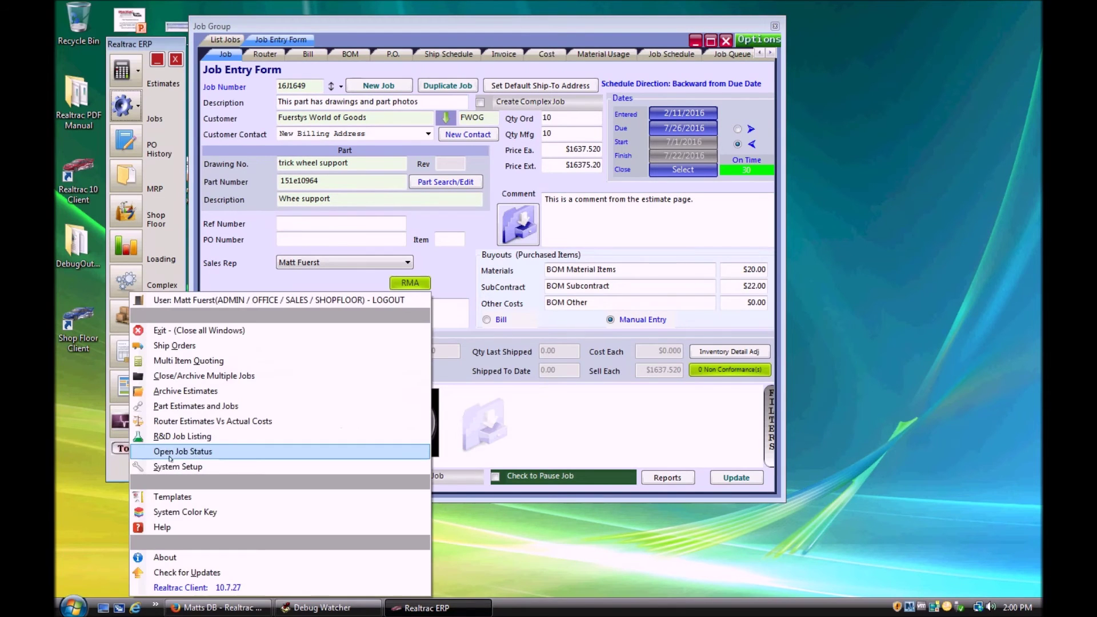
pyautogui.click(180, 451)
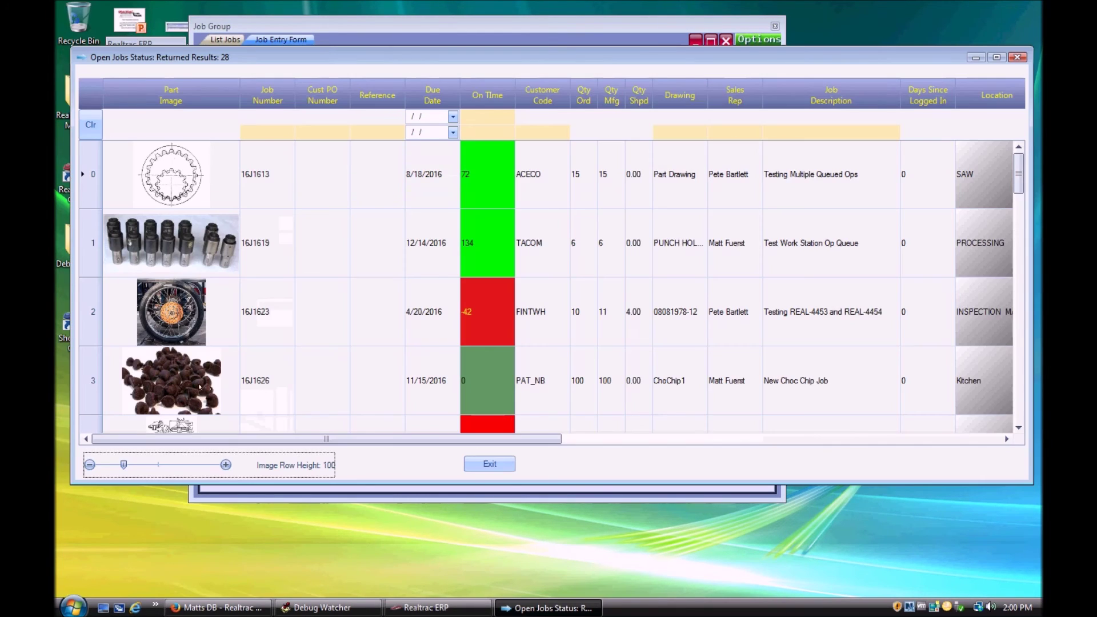
pyautogui.click(240, 130)
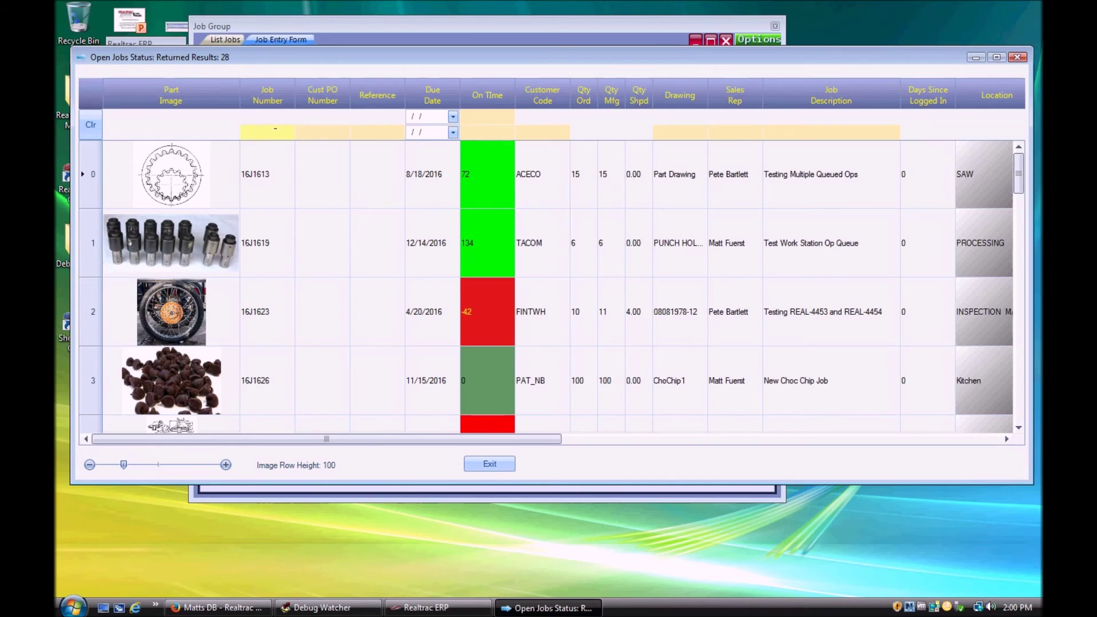
pyautogui.write('1649')
pyautogui.press('Return')
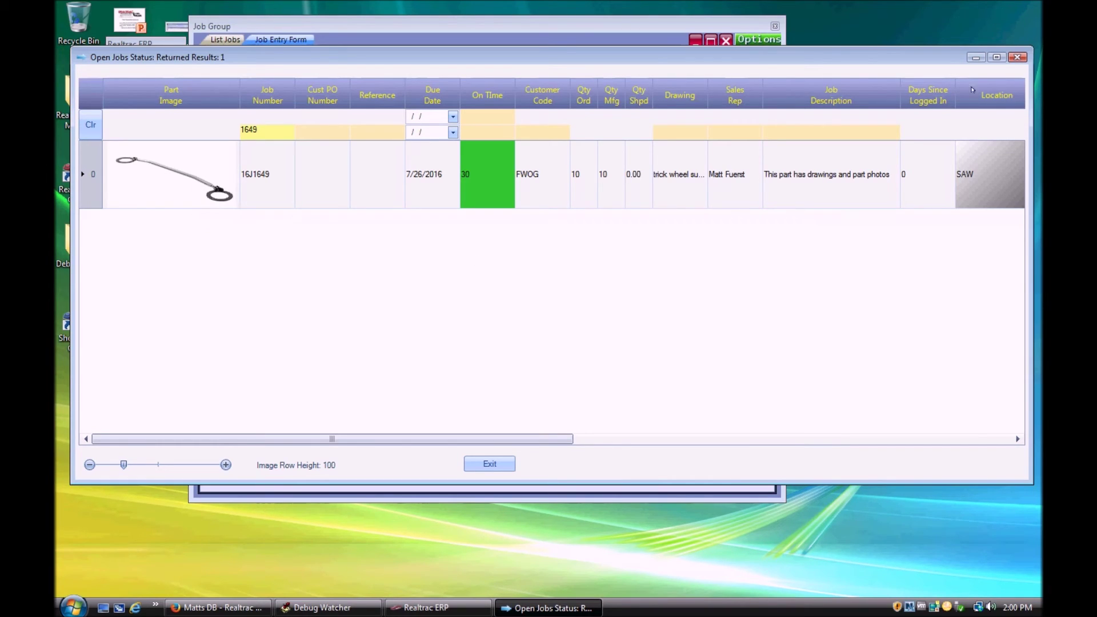
pyautogui.click(1015, 57)
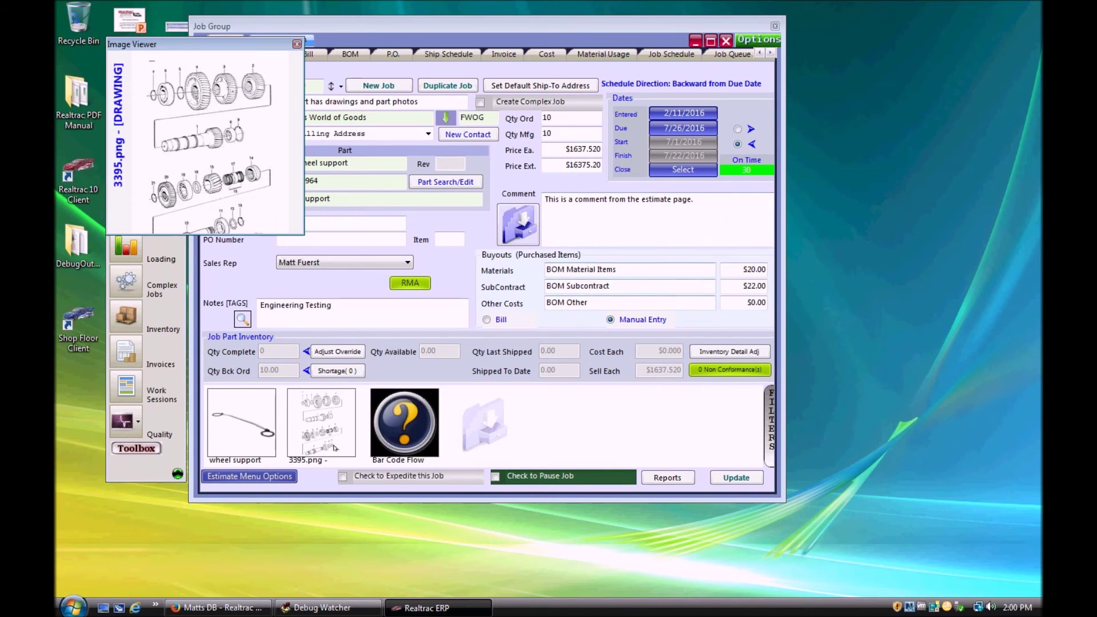
pyautogui.rightClick(663, 417)
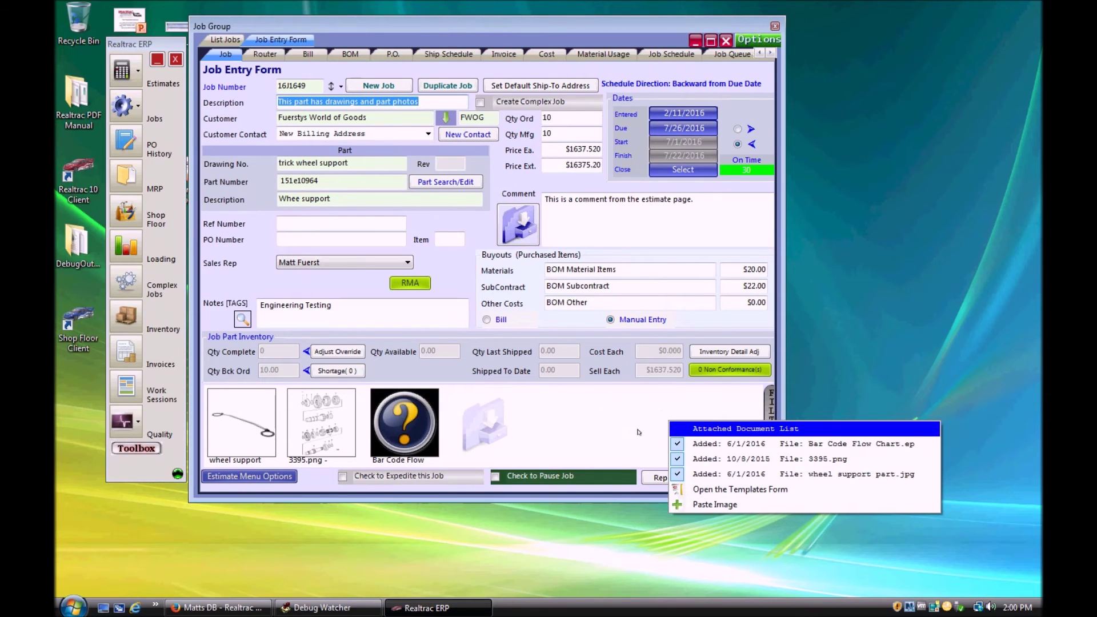
pyautogui.click(637, 423)
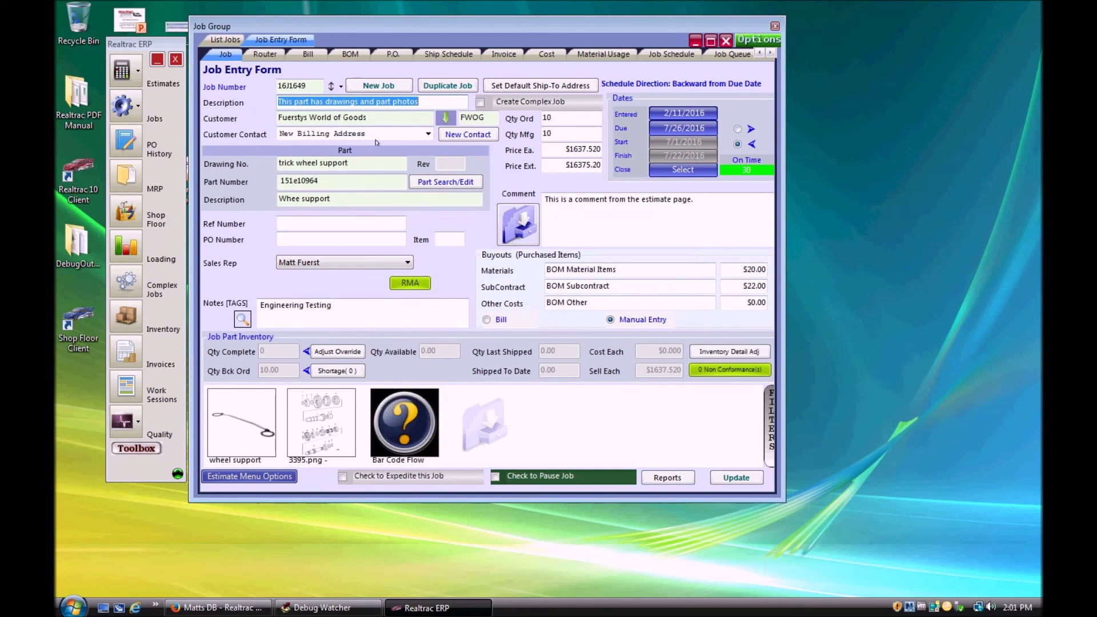
# Step: In Reports, swap Job Form for the Utility Job Cover Sheet and preview it
pyautogui.click(673, 478)
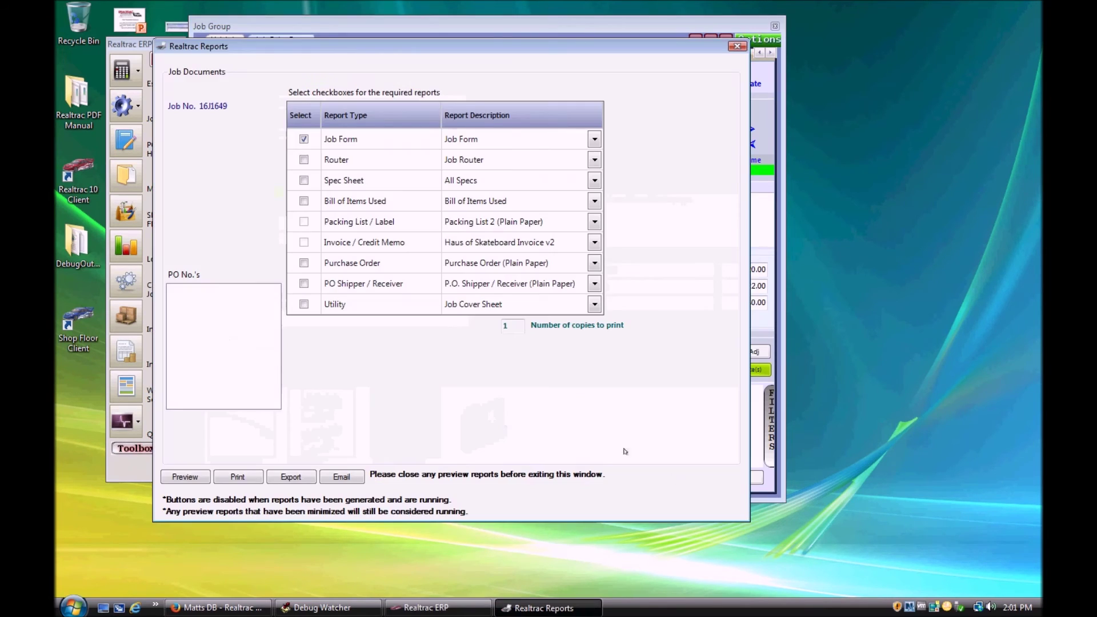
pyautogui.click(311, 140)
pyautogui.click(308, 140)
pyautogui.moveTo(512, 44); pyautogui.dragTo(703, 56)
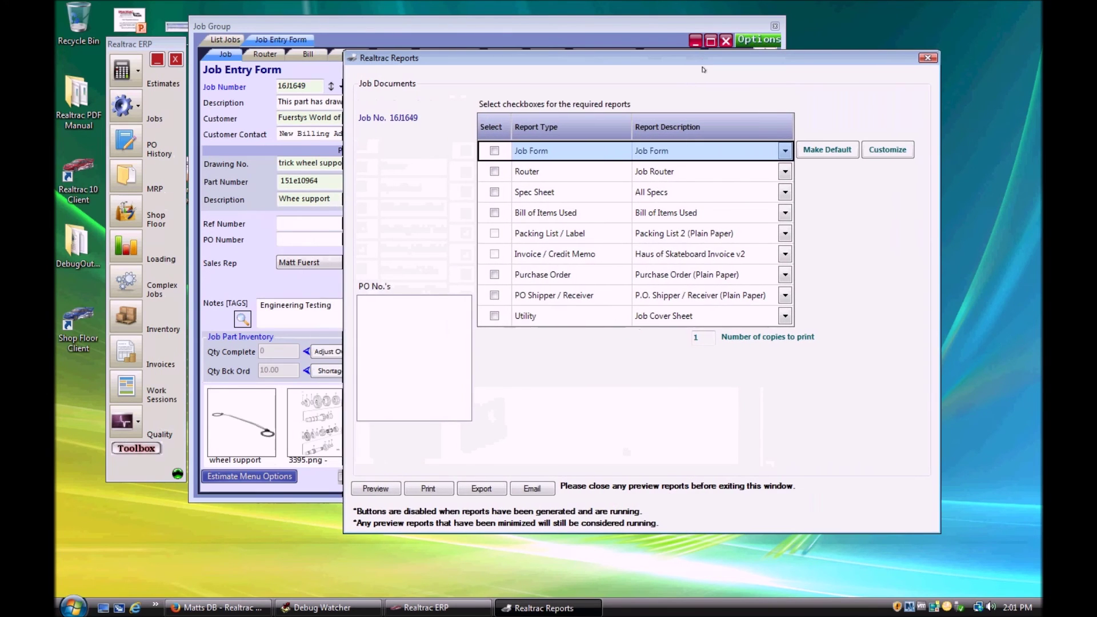
pyautogui.click(494, 315)
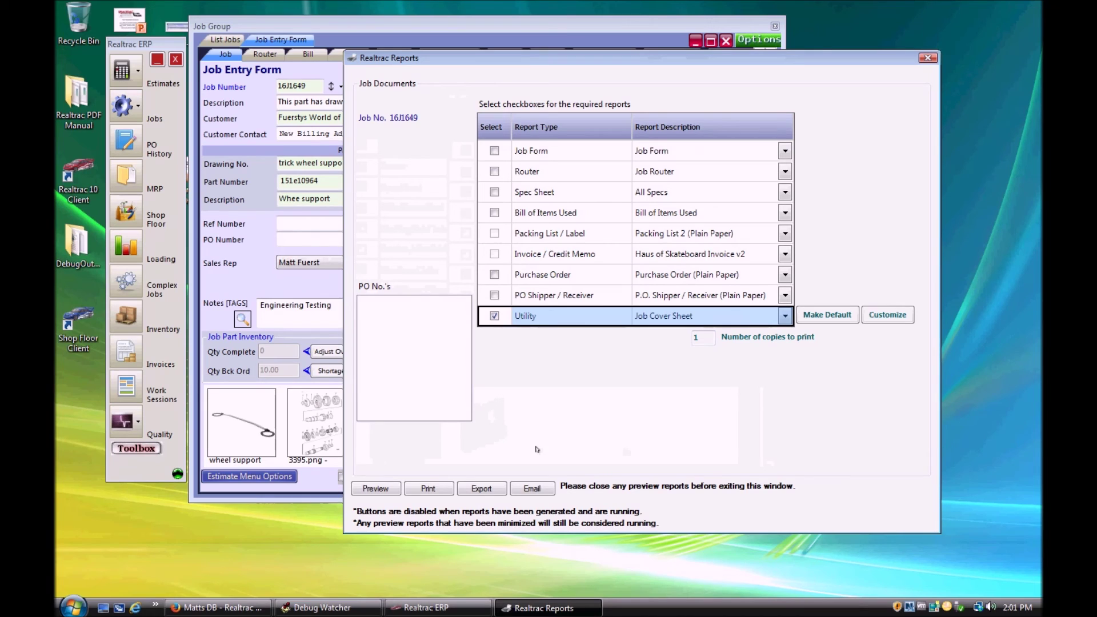
pyautogui.click(382, 489)
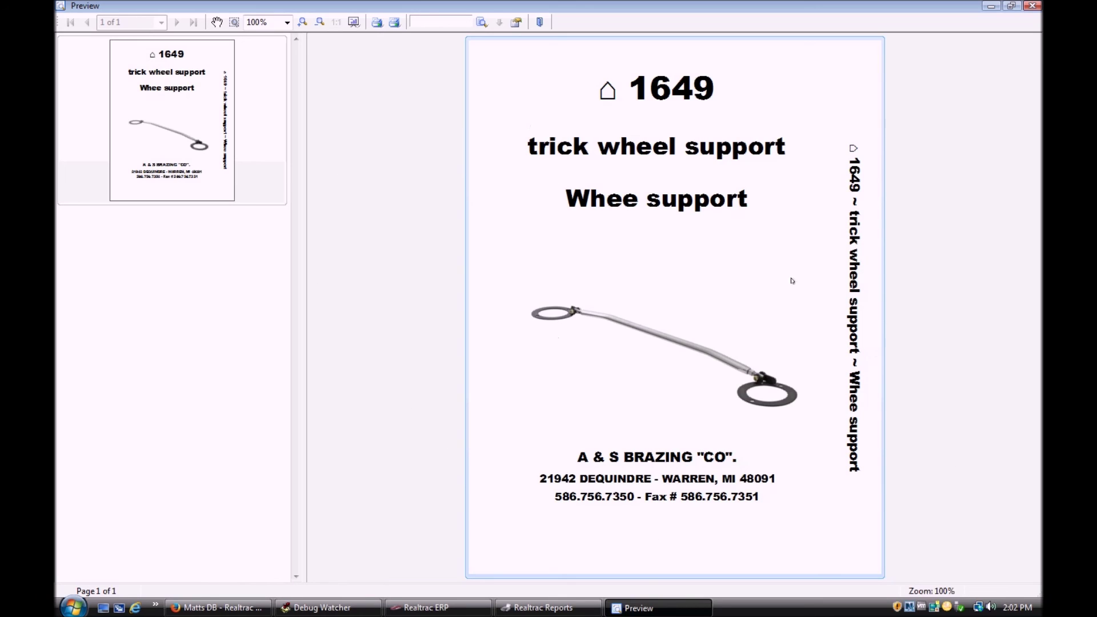
# Step: Close the Job Cover Sheet preview after reviewing it
pyautogui.click(1032, 7)
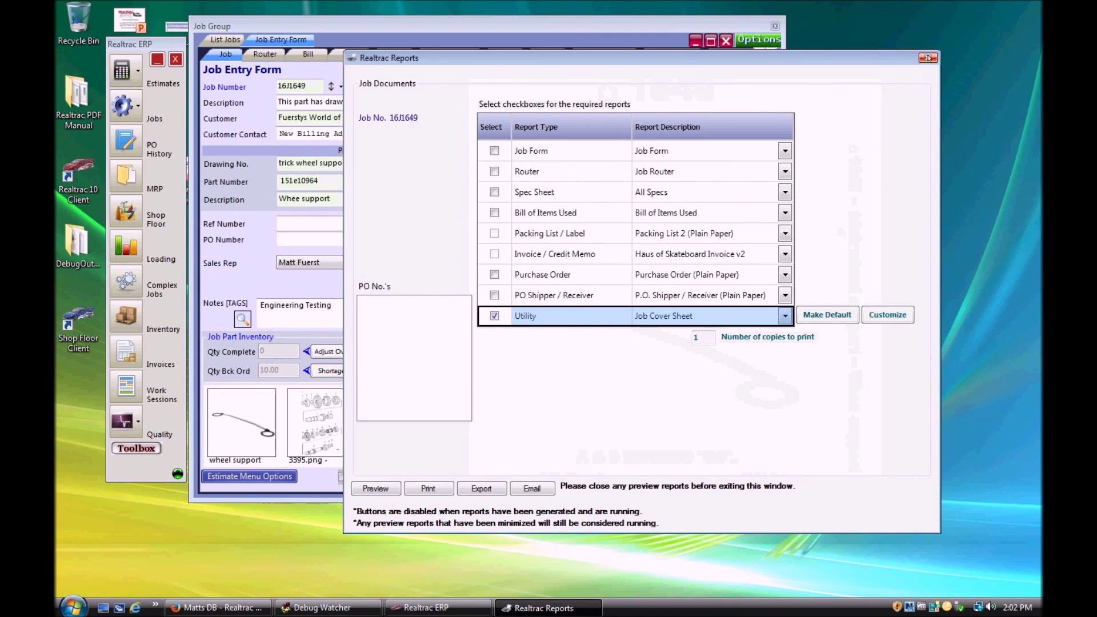
# Step: Close Reports and reopen Open Job Status from the Toolbox
pyautogui.click(928, 58)
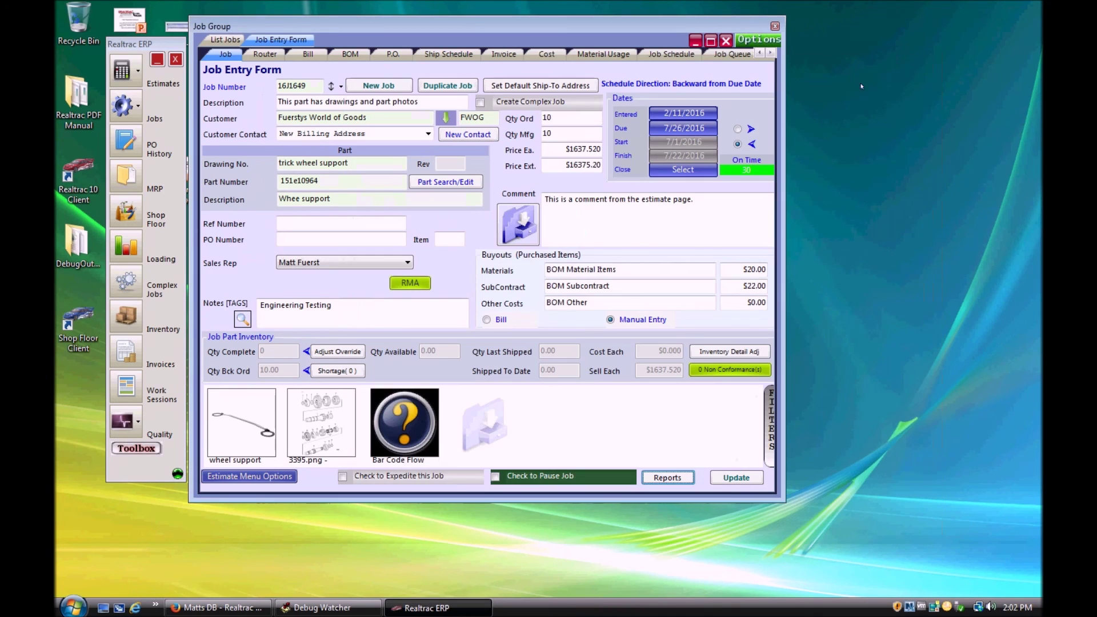
pyautogui.rightClick(619, 438)
pyautogui.click(127, 454)
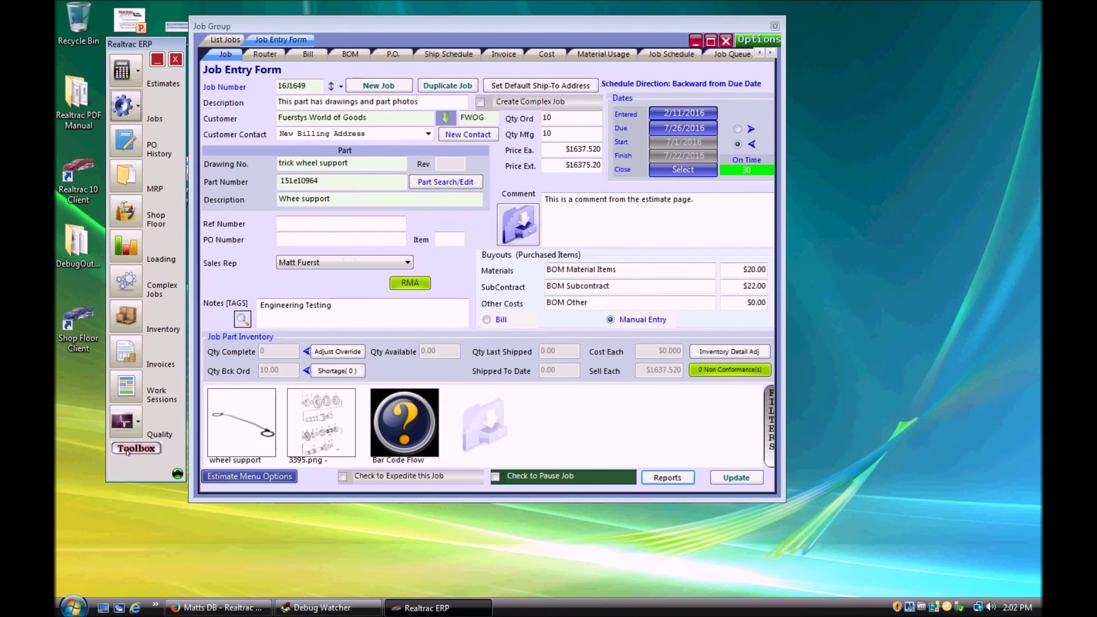
pyautogui.click(201, 451)
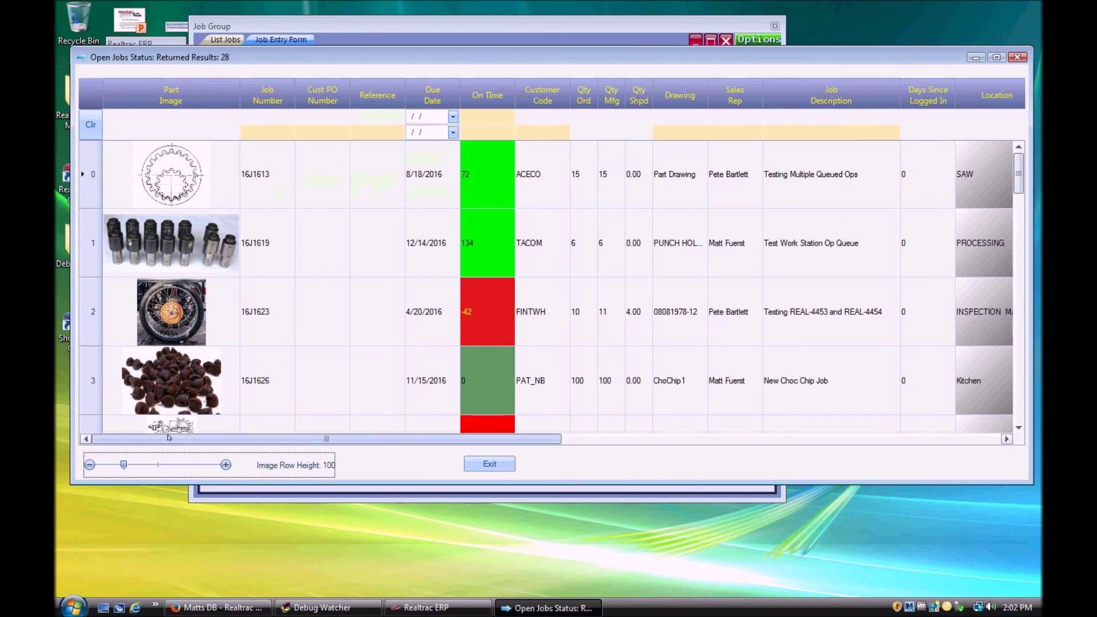
# Step: Raise the Image Row Height to 260 and scroll through the jobs grid
pyautogui.click(226, 465)
pyautogui.click(225, 464)
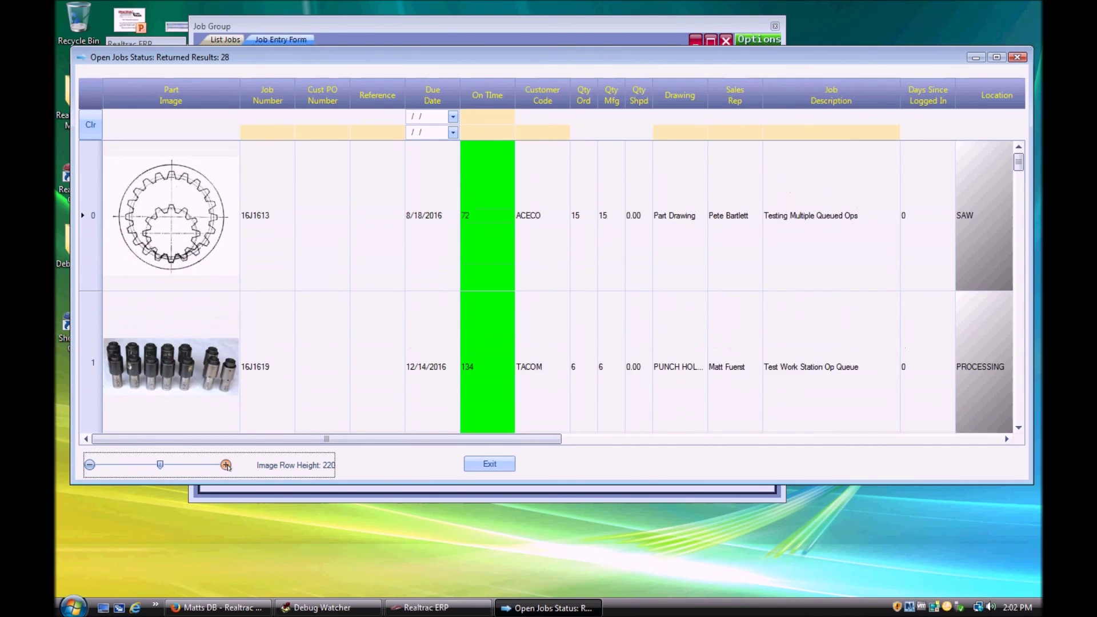
pyautogui.click(225, 465)
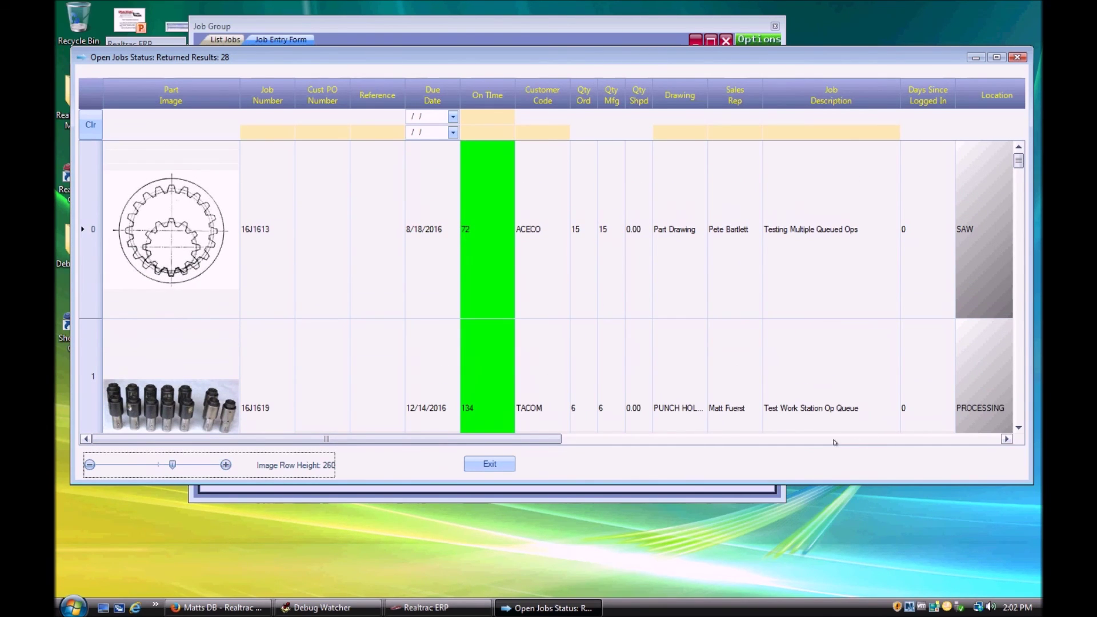
pyautogui.click(834, 439)
pyautogui.moveTo(721, 436); pyautogui.dragTo(602, 439)
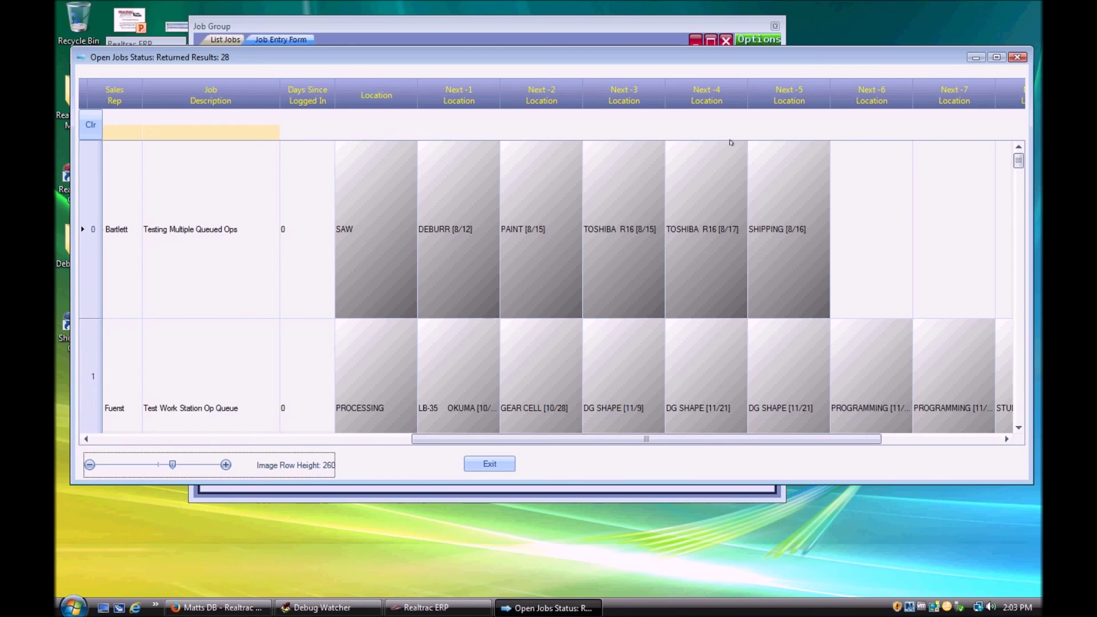
pyautogui.click(166, 440)
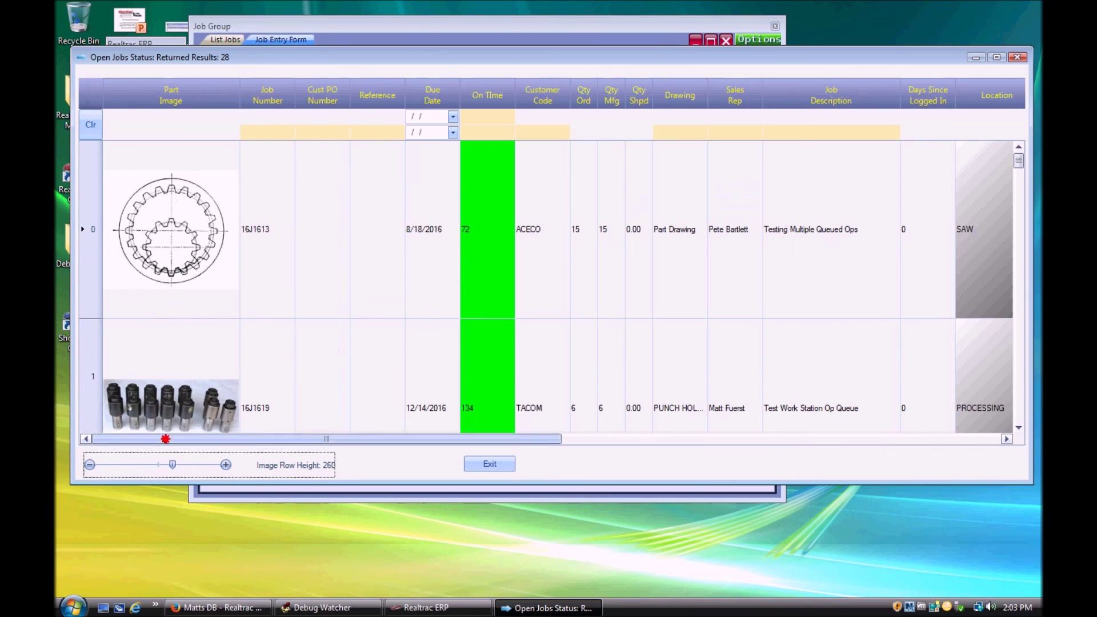